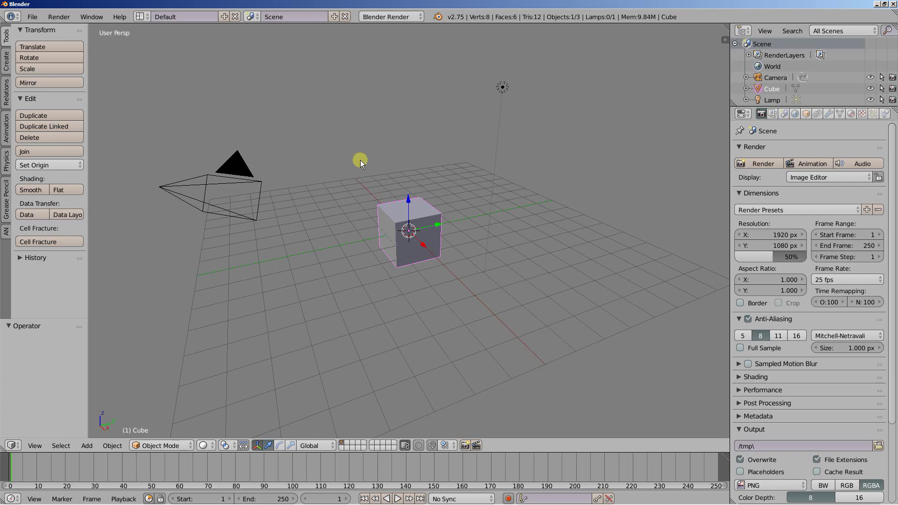
- Delete the default cube with X, leaving only the camera and lamp
key("x")
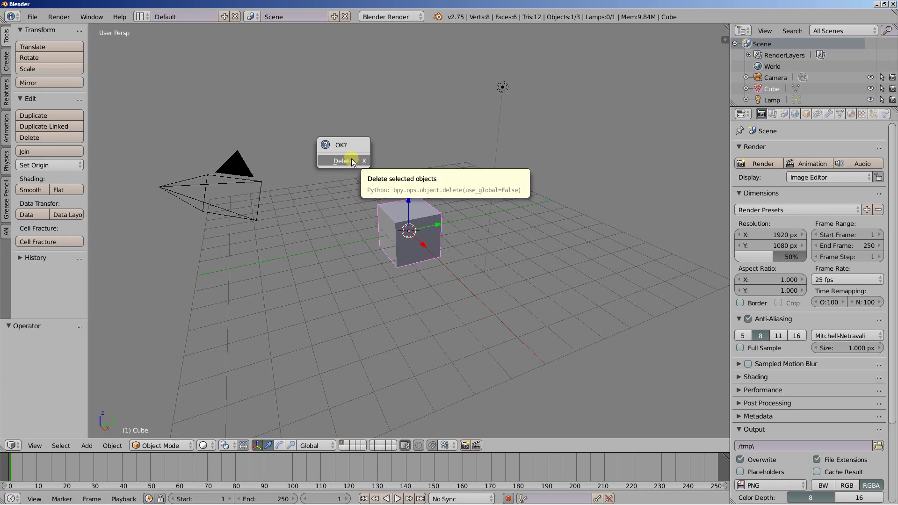
left_click(352, 160)
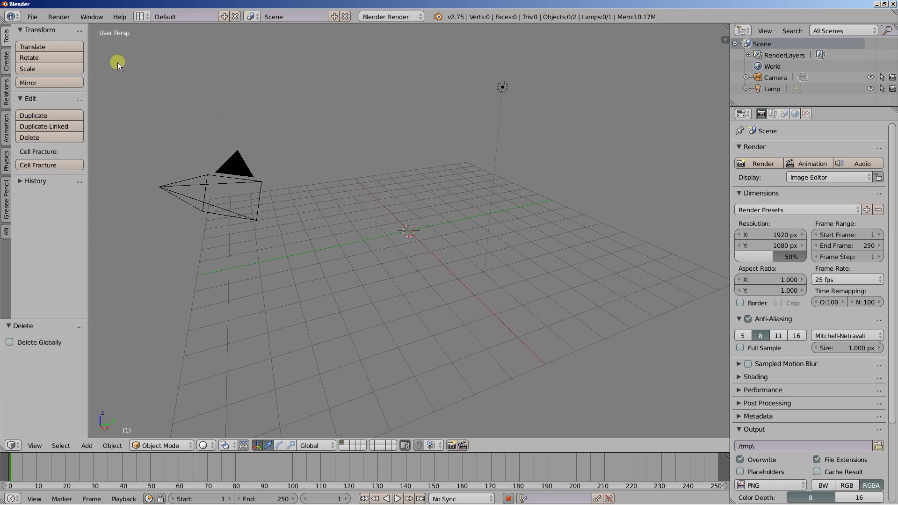
- In User Preferences, tick Import Images as Planes under the Import-Export add-ons
left_click(36, 20)
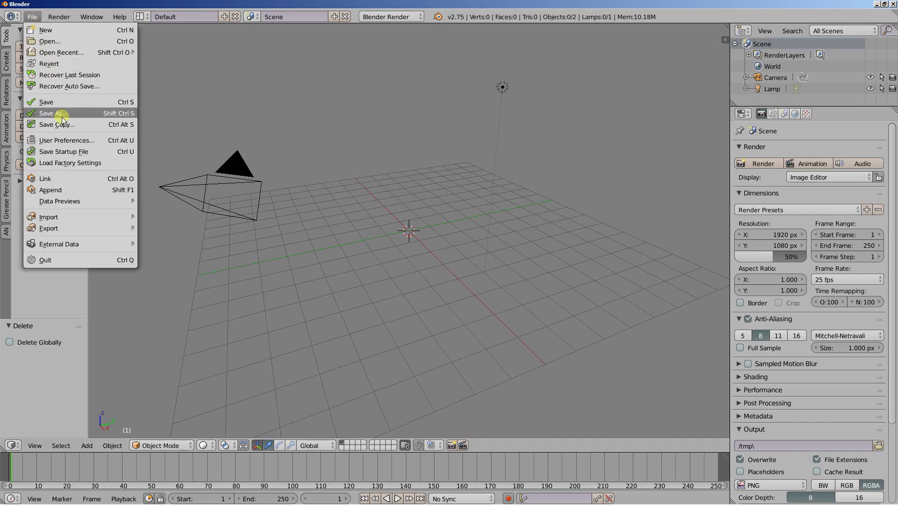
left_click(64, 137)
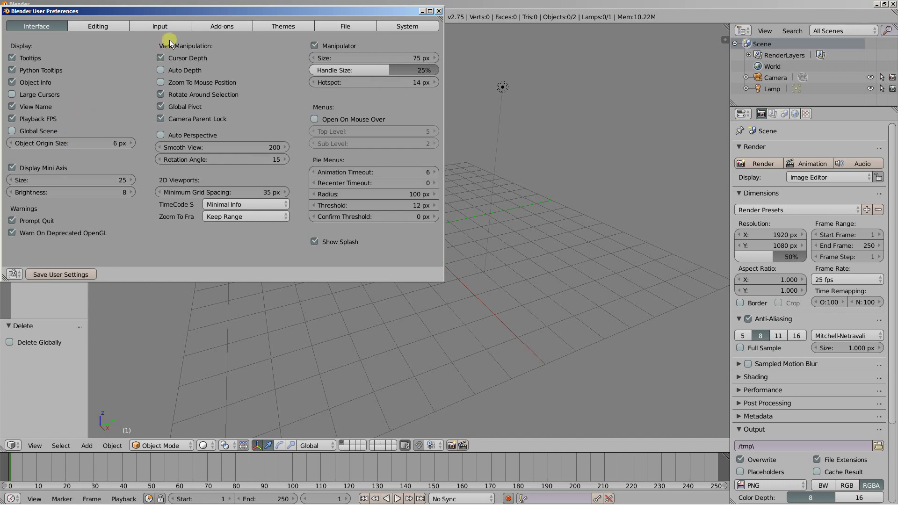
left_click(207, 24)
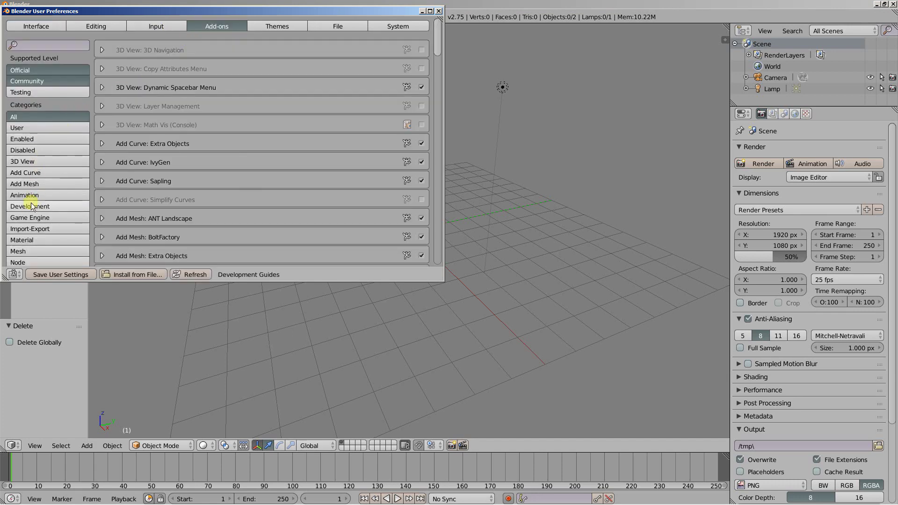
left_click(32, 228)
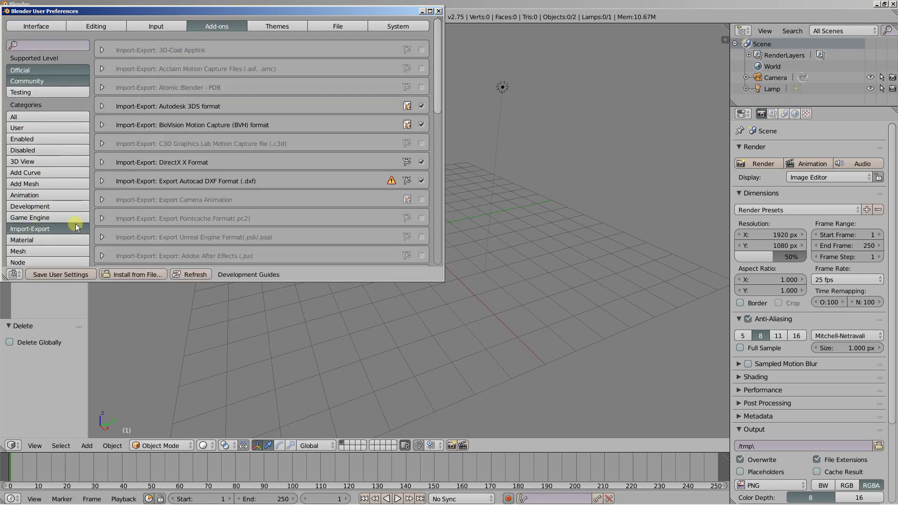
scroll(209, 197, "down", 9)
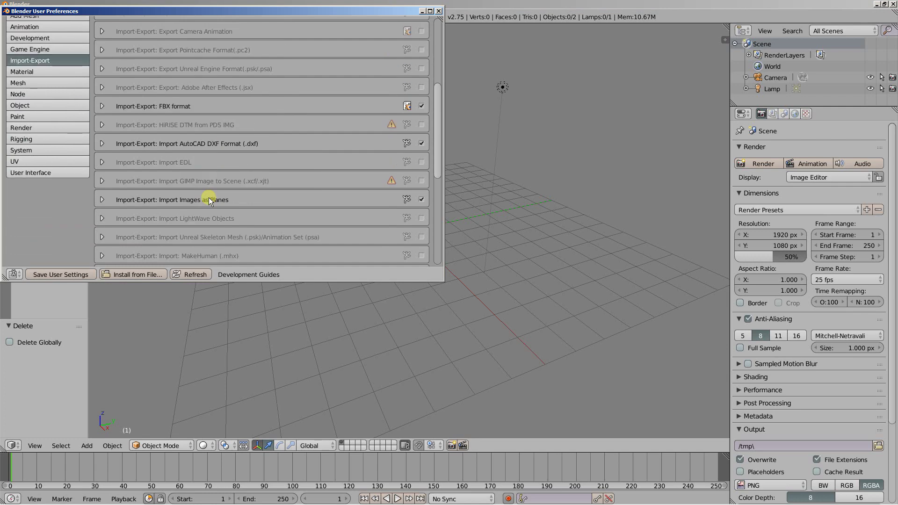
left_click(421, 199)
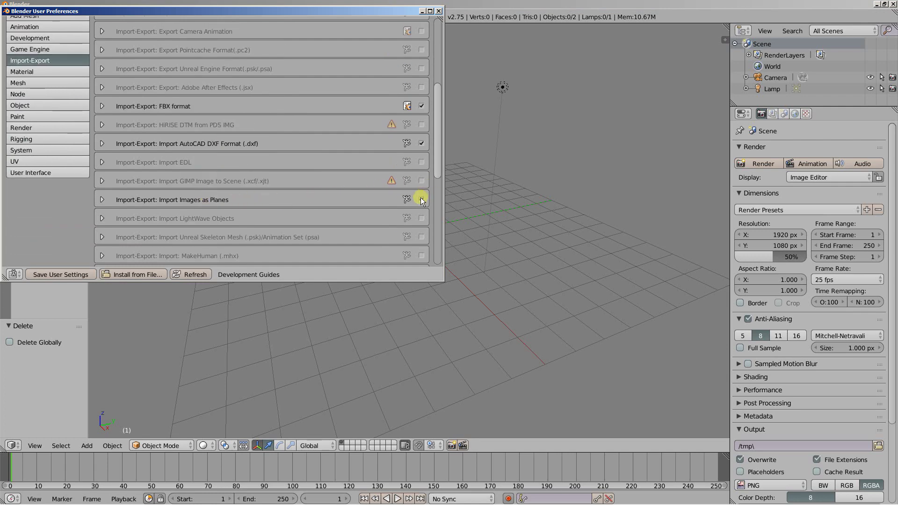
left_click(438, 11)
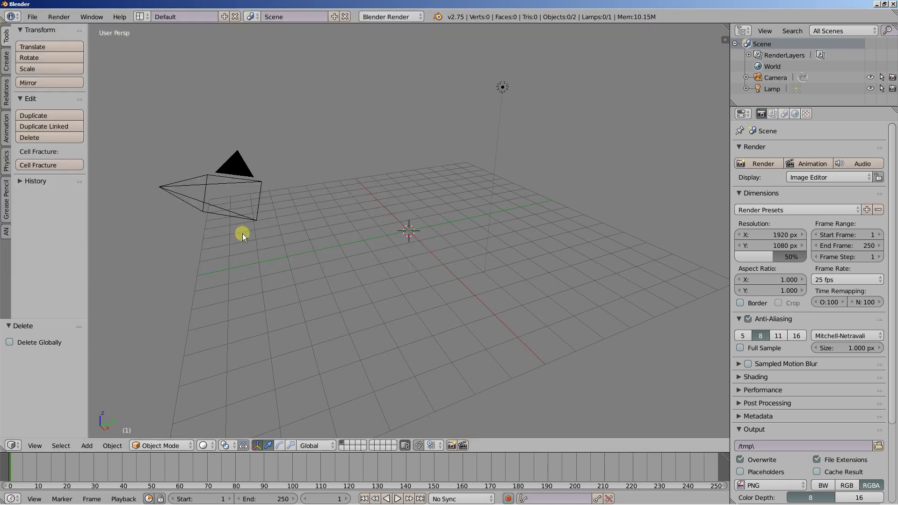
- Import image_1.jpg from the save_var folder as an image plane
left_click(37, 16)
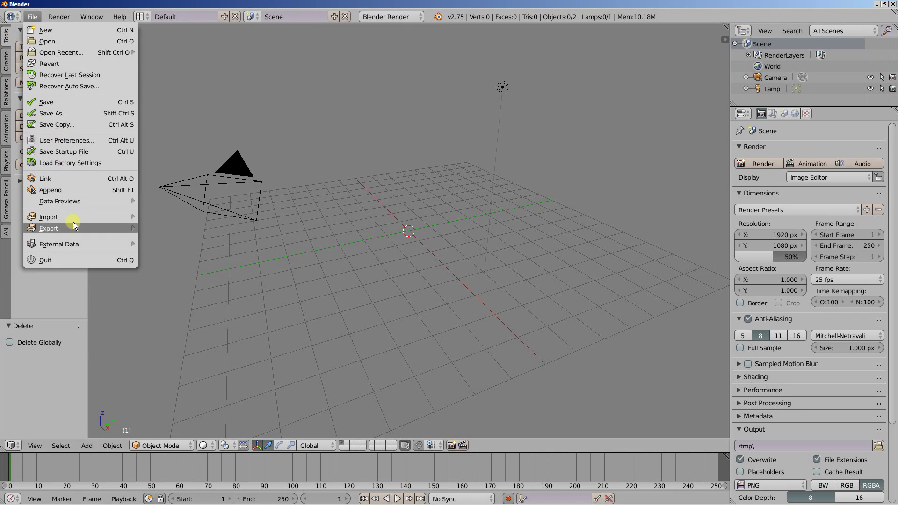
mouse_move(74, 216)
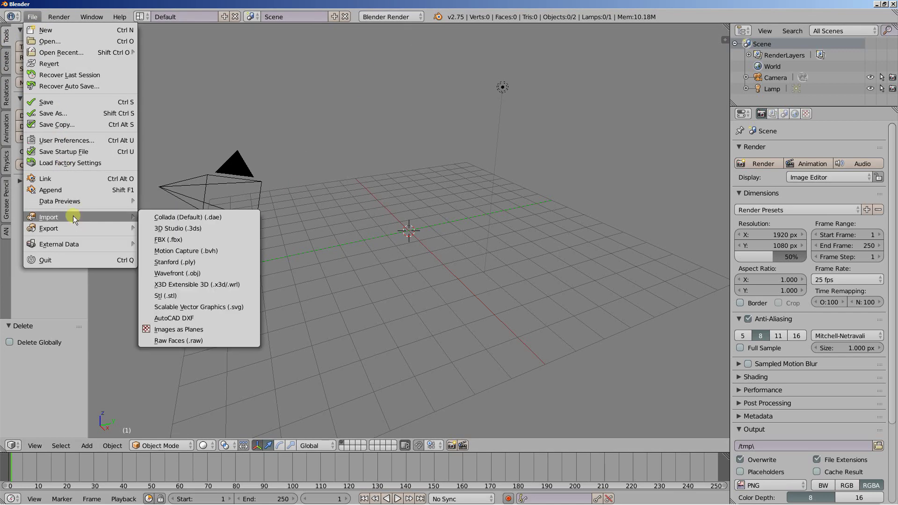
left_click(195, 329)
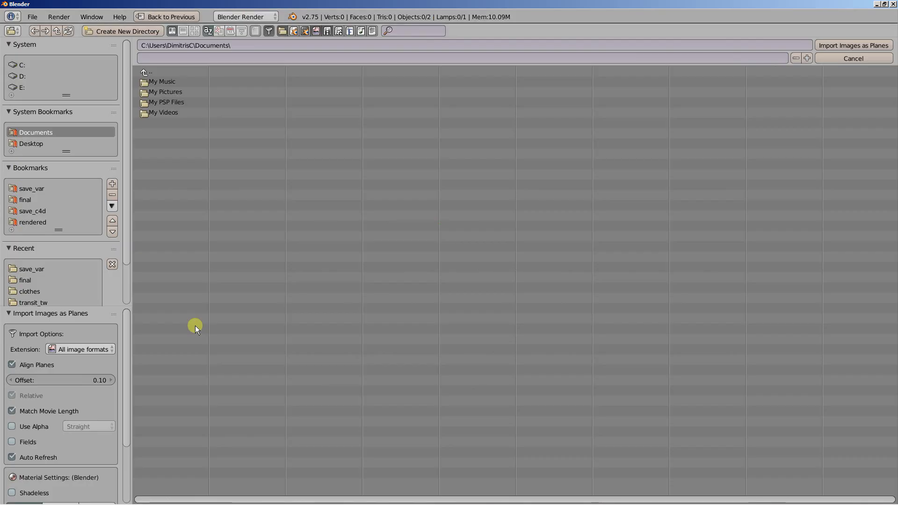
left_click(29, 189)
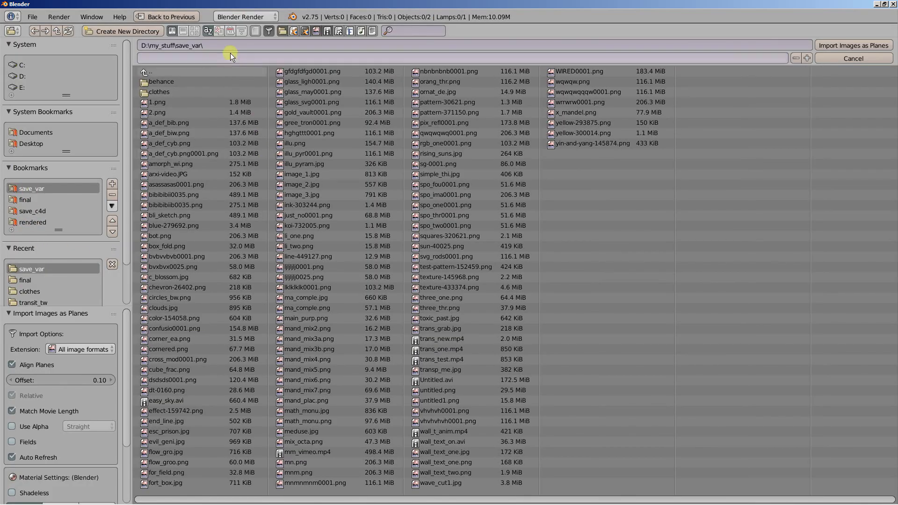
left_click(229, 31)
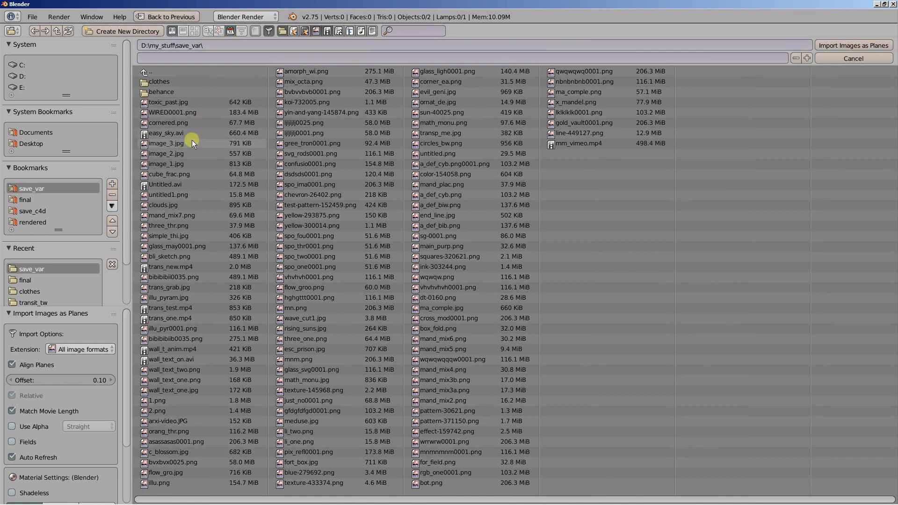
left_click(188, 161)
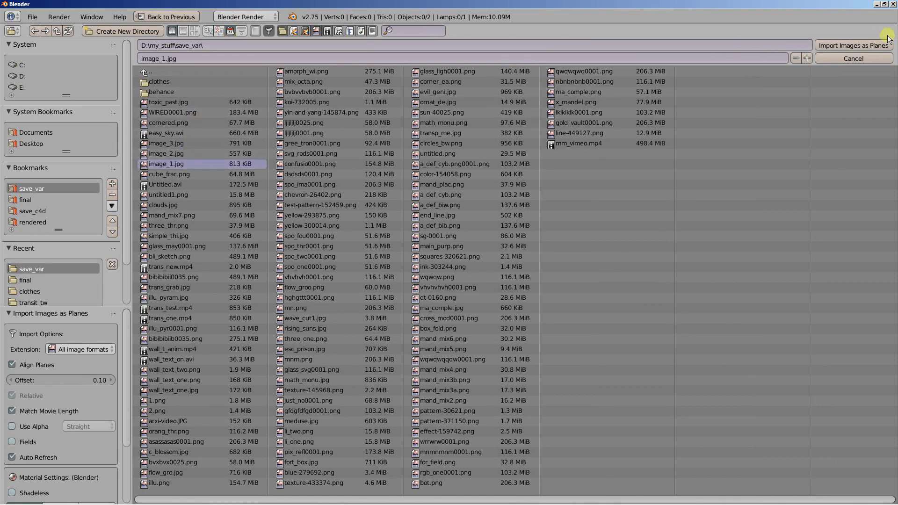
left_click(870, 46)
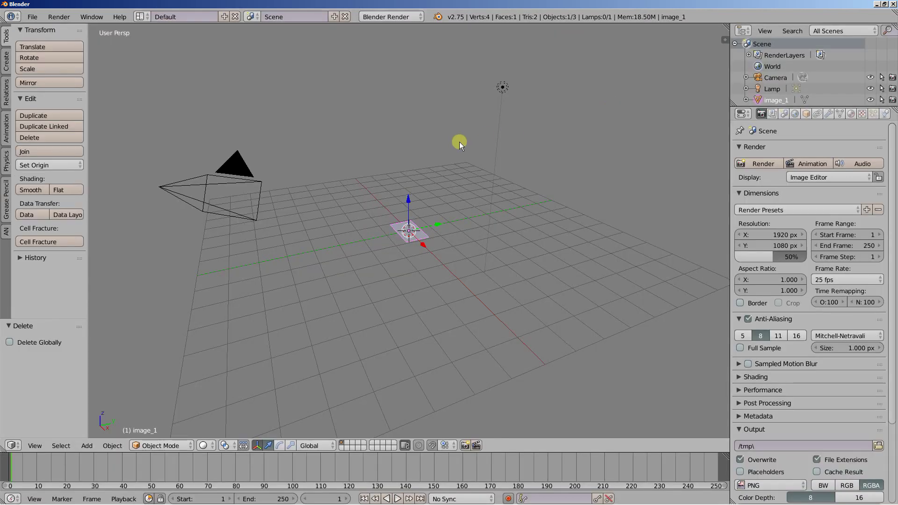
- Switch viewport shading to Texture so the plane shows the iguana photo
middle_click_drag(454, 142, 394, 235)
scroll(393, 235, "up", 4)
scroll(394, 235, "up", 1)
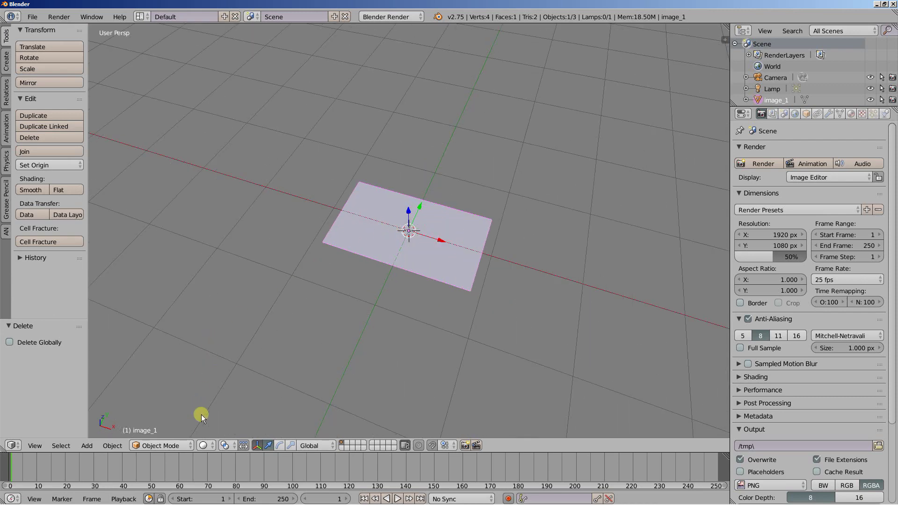
left_click(205, 444)
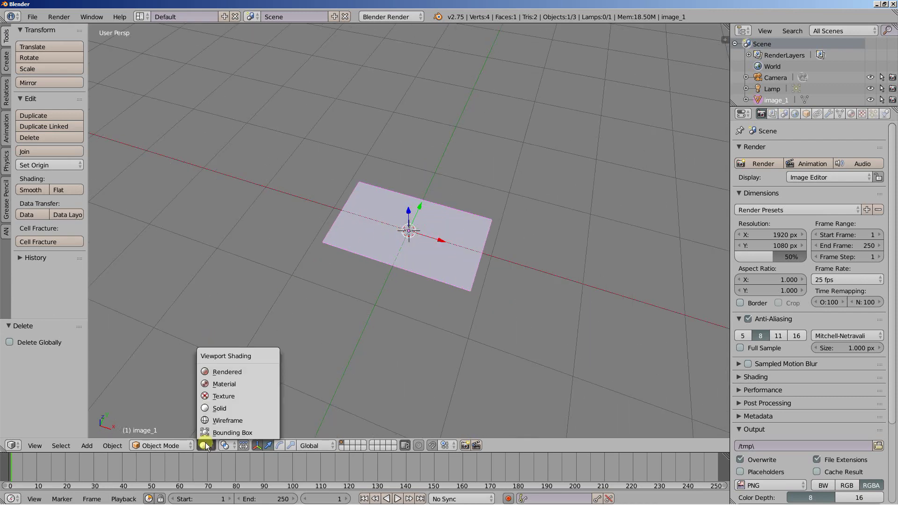
left_click(229, 396)
middle_click_drag(385, 296, 383, 309)
scroll(383, 308, "up", 2)
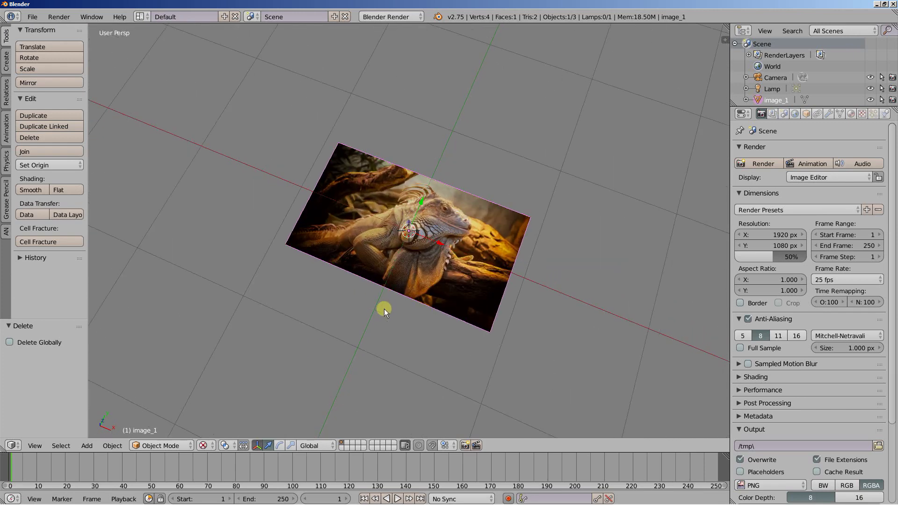
scroll(384, 308, "up", 1)
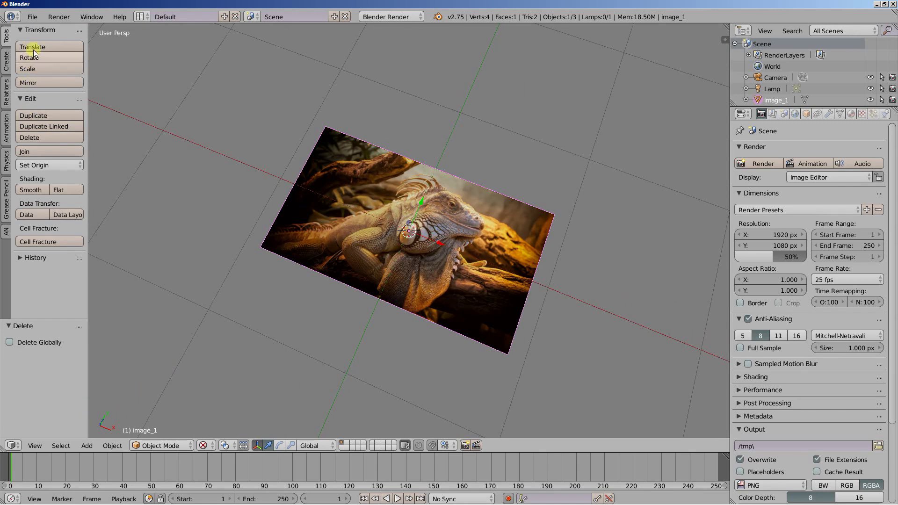
- Import image_2.jpg as a second image plane, sorting files by date
left_click(33, 19)
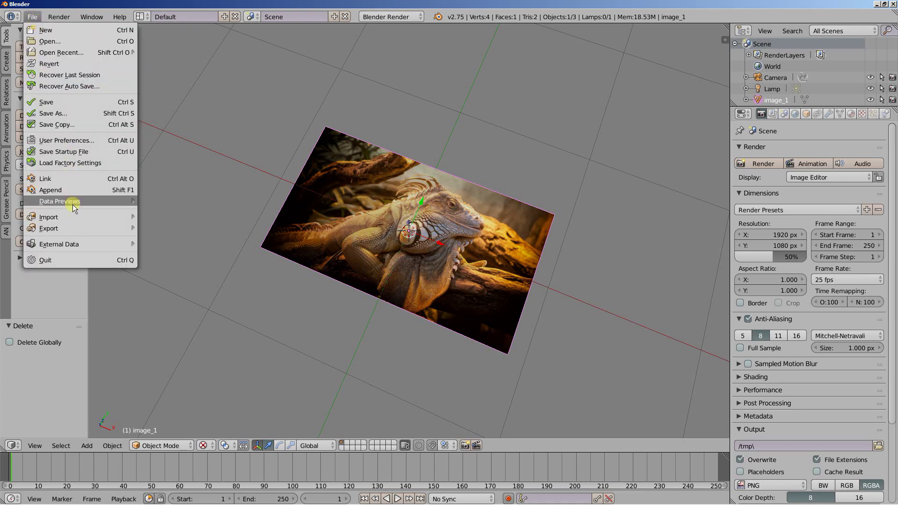
mouse_move(72, 215)
left_click(182, 330)
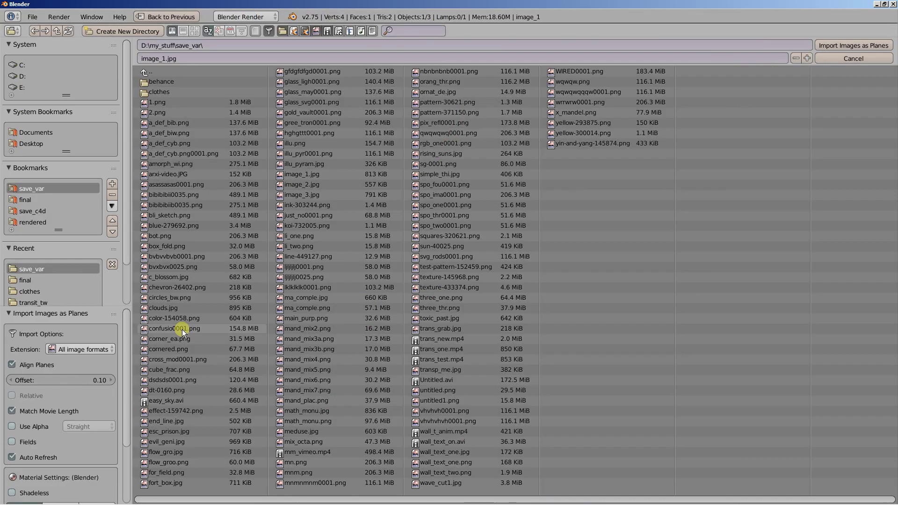
left_click(230, 31)
left_click(185, 154)
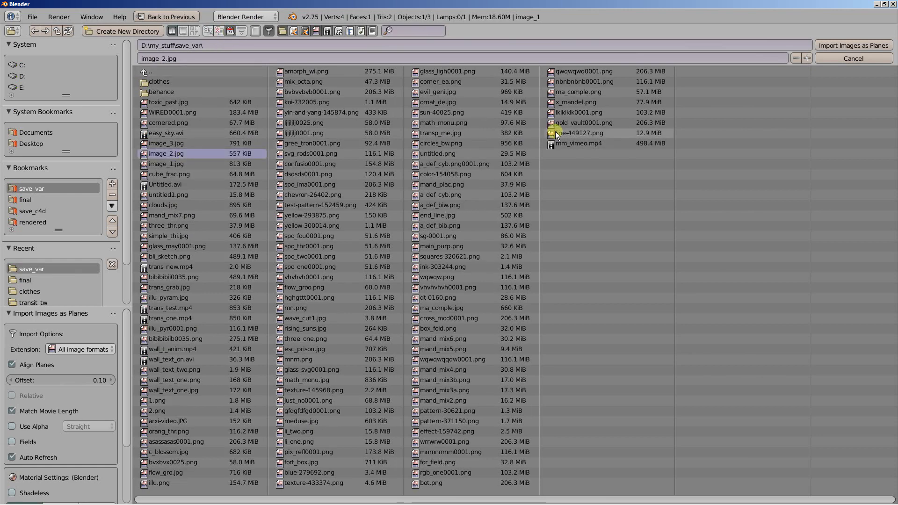
left_click(870, 47)
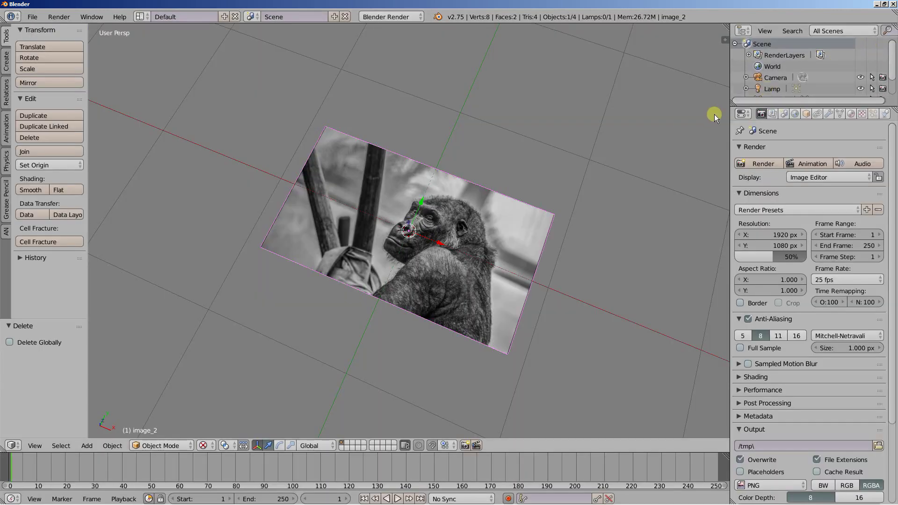
- Import image_3.jpg as a third image plane
left_click(32, 17)
mouse_move(66, 215)
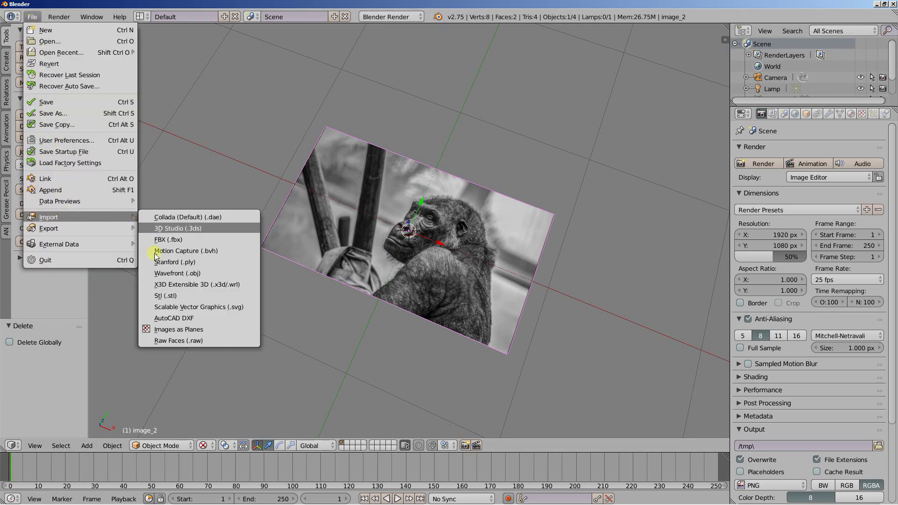
left_click(171, 329)
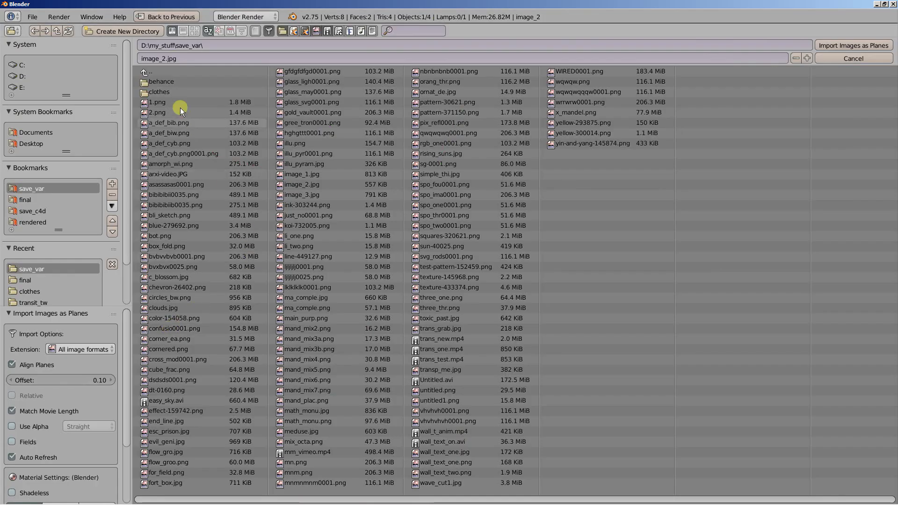
left_click(230, 32)
left_click(189, 144)
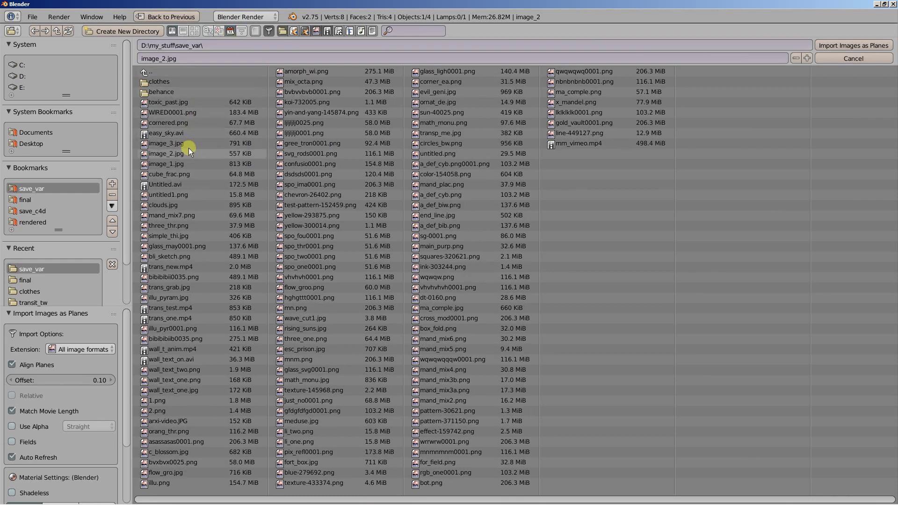
left_click(862, 48)
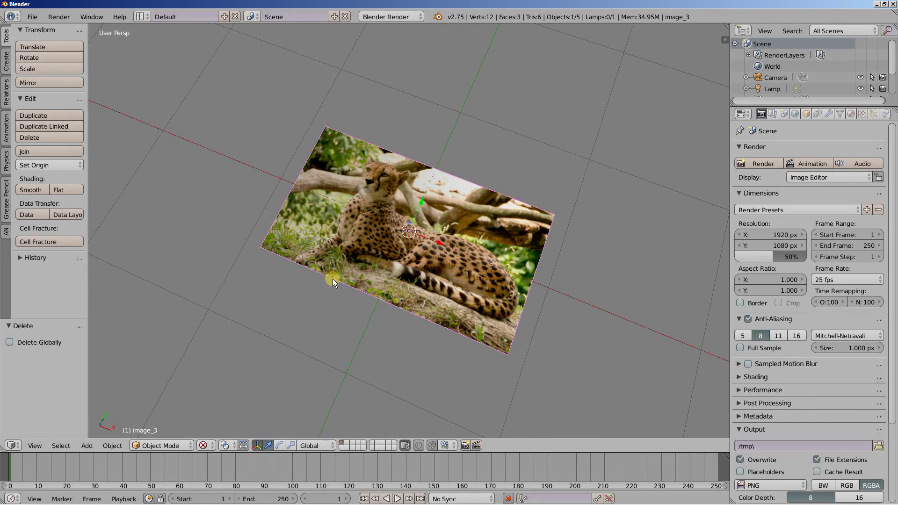
- In front view, lower the image_3 plane 0.01 along Z
key("KP_1")
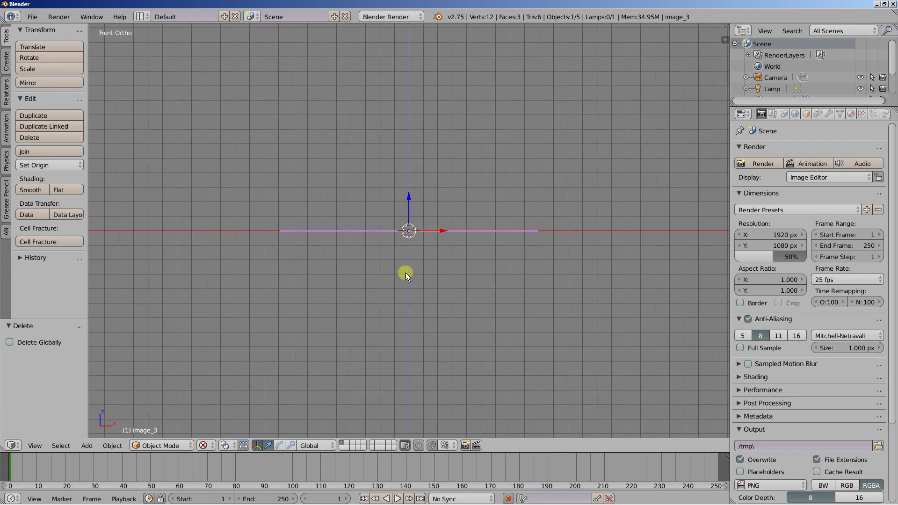
scroll(425, 261, "up", 5)
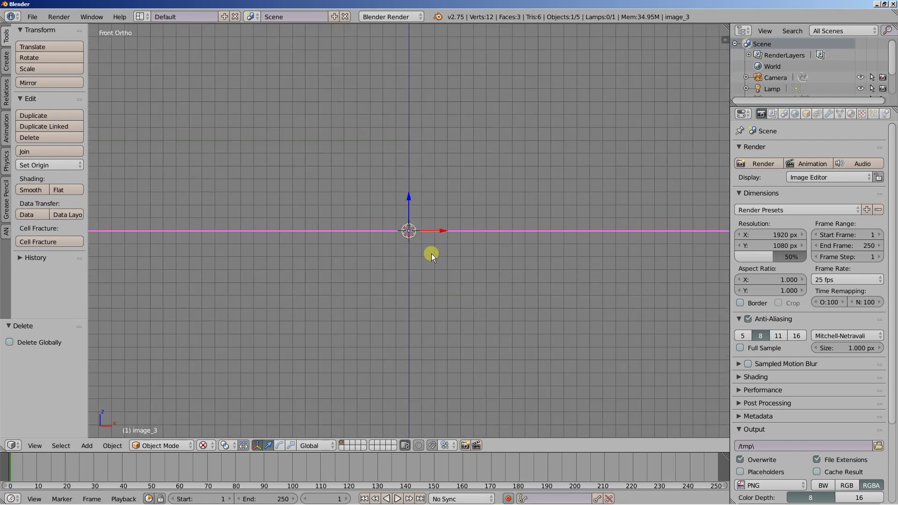
scroll(431, 253, "up", 2)
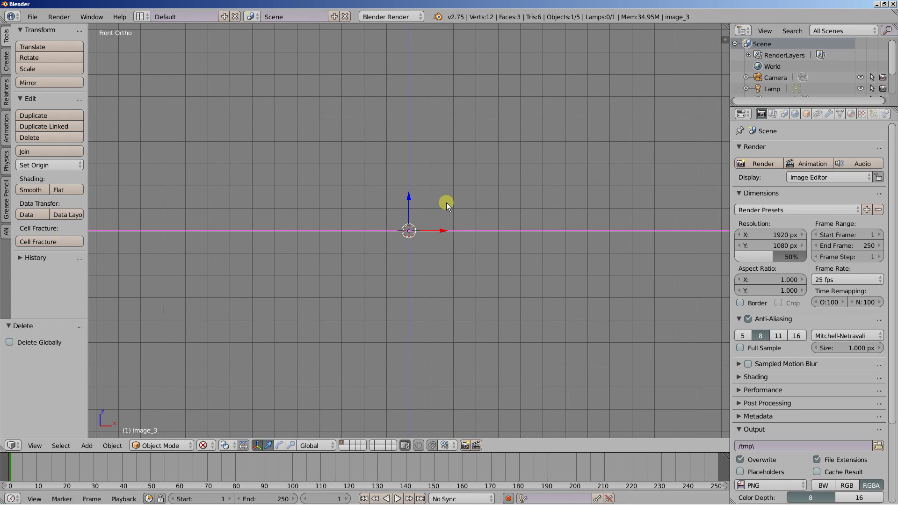
key("g")
key("z")
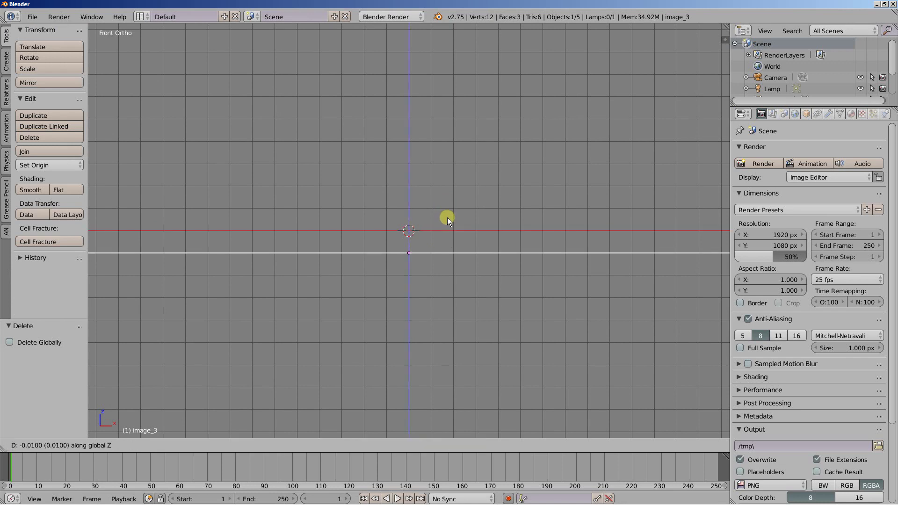
left_click(447, 219)
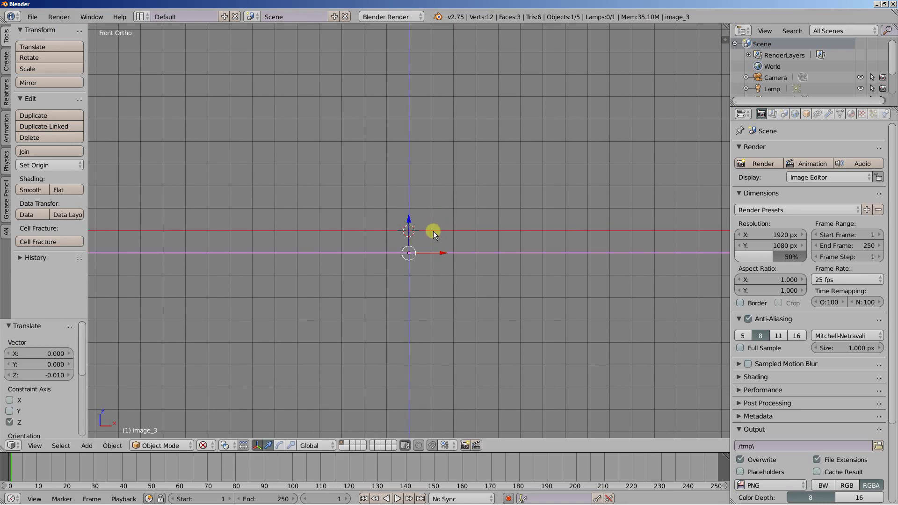
- Move the image_3 plane further down along Z
right_click(430, 229)
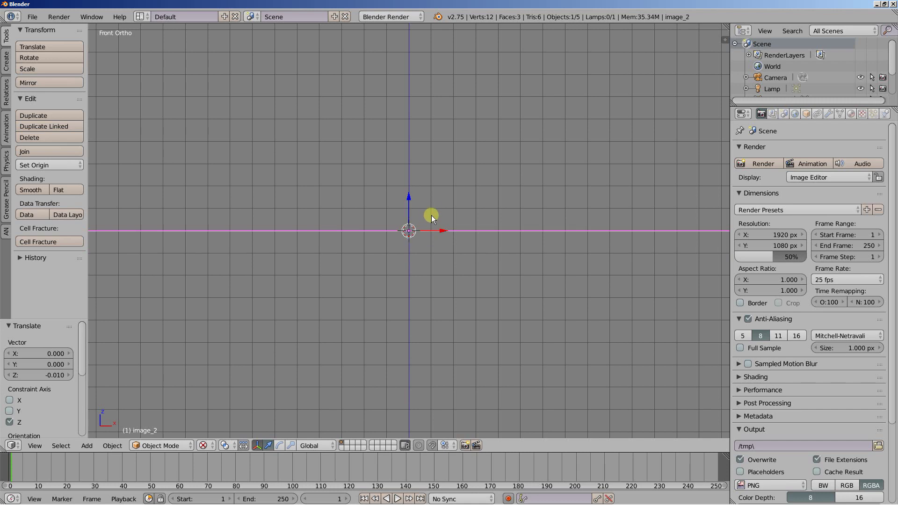
right_click(423, 253)
key("g")
key("z")
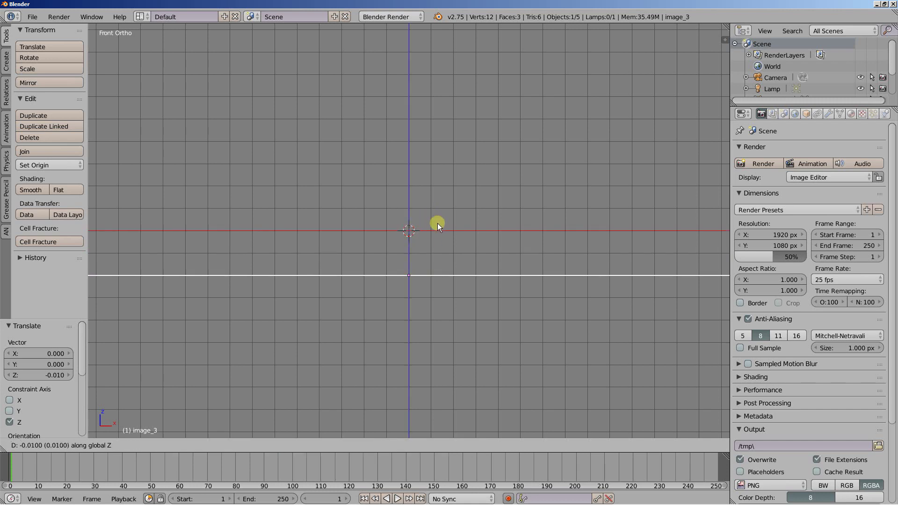
left_click(437, 223)
- Lower the image_2 plane 0.010 along Z, leaving the iguana photo on top
right_click(440, 227)
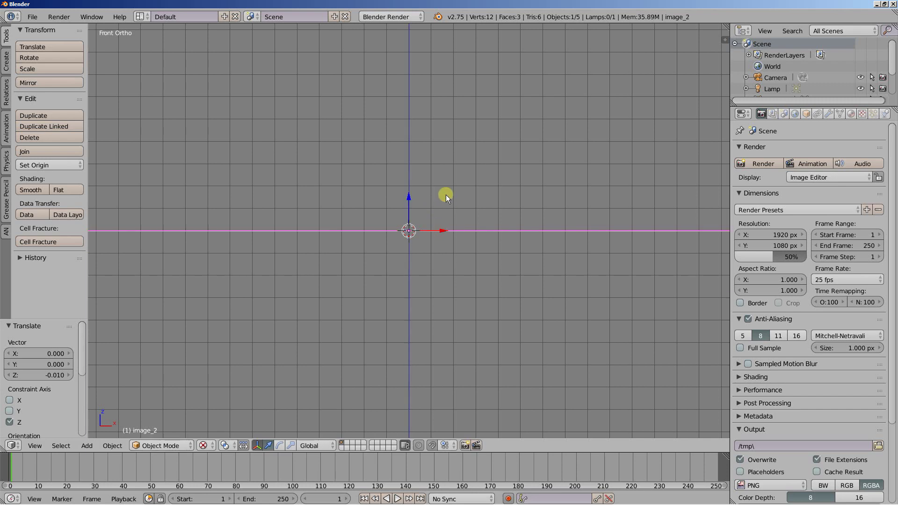
key("g")
key("z")
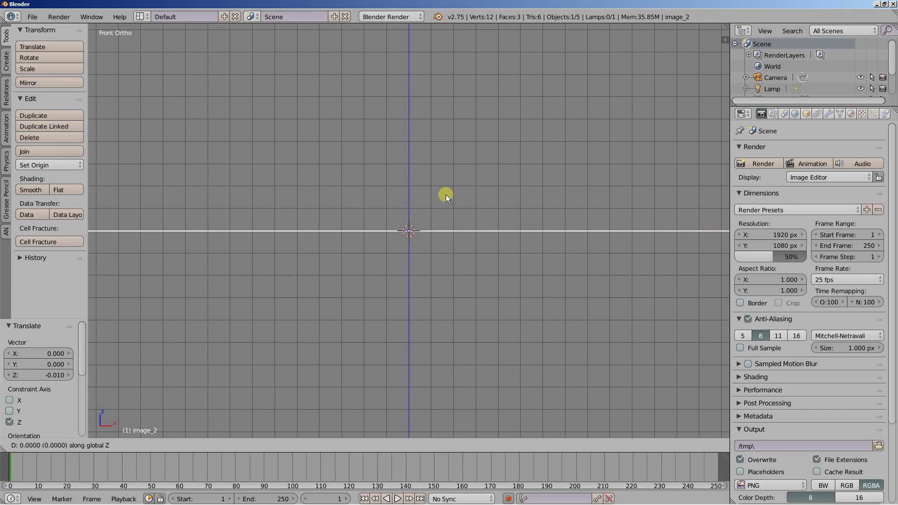
left_click(443, 214)
middle_click_drag(444, 214, 449, 219)
scroll(447, 221, "down", 8)
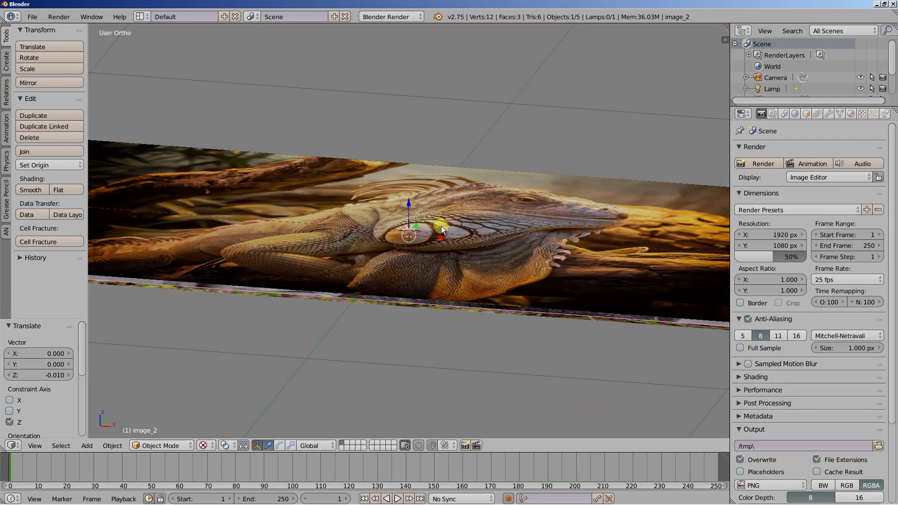
key("KP_8")
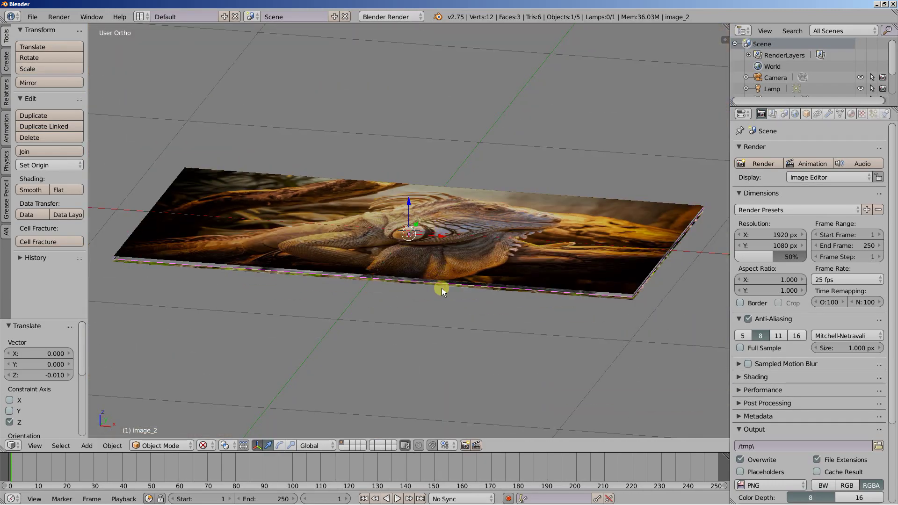
key("KP_2")
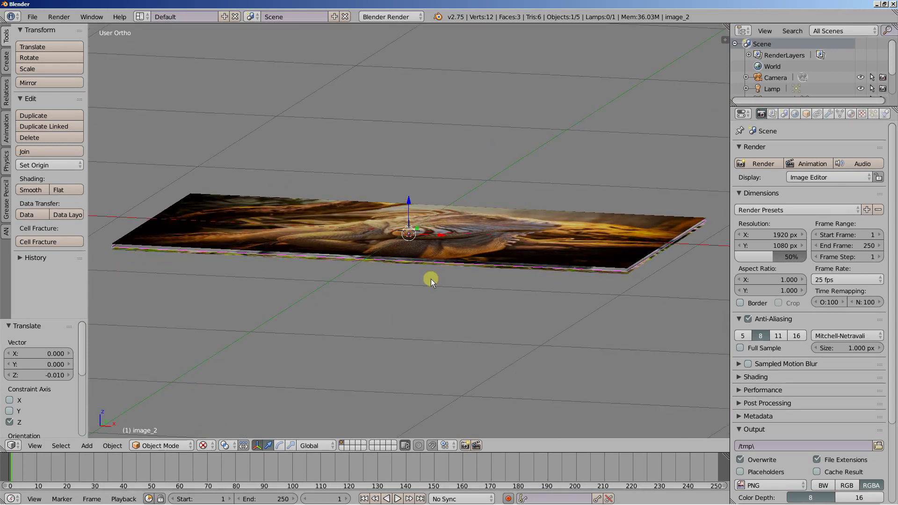
key("KP_2")
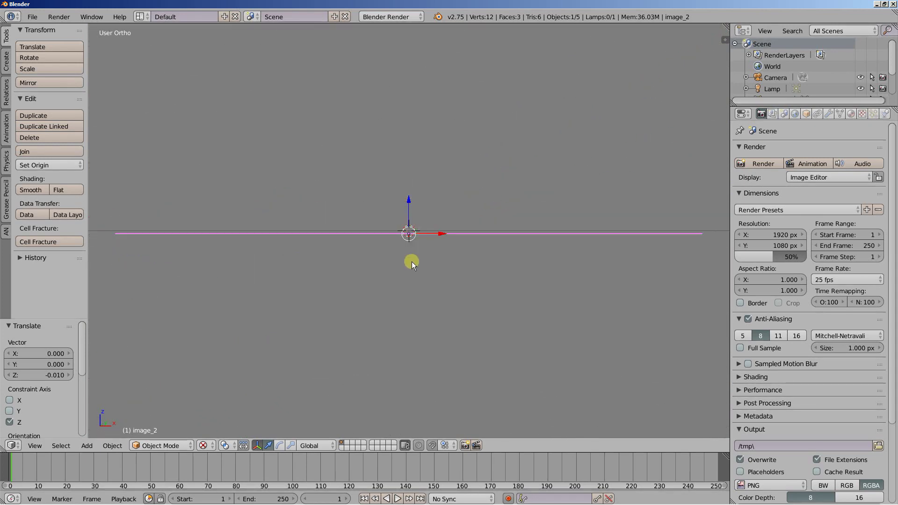
middle_click_drag(454, 198, 439, 235)
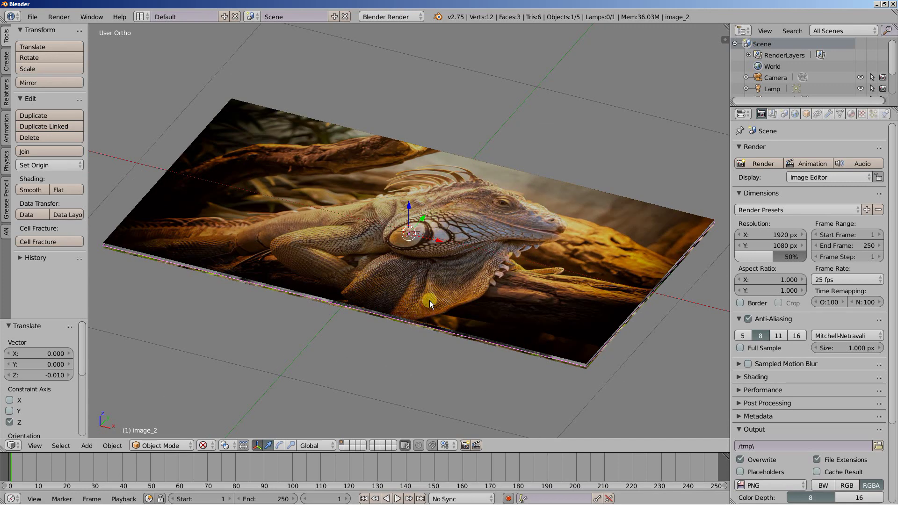
- Align the camera to look straight down from the top view
key("KP_7")
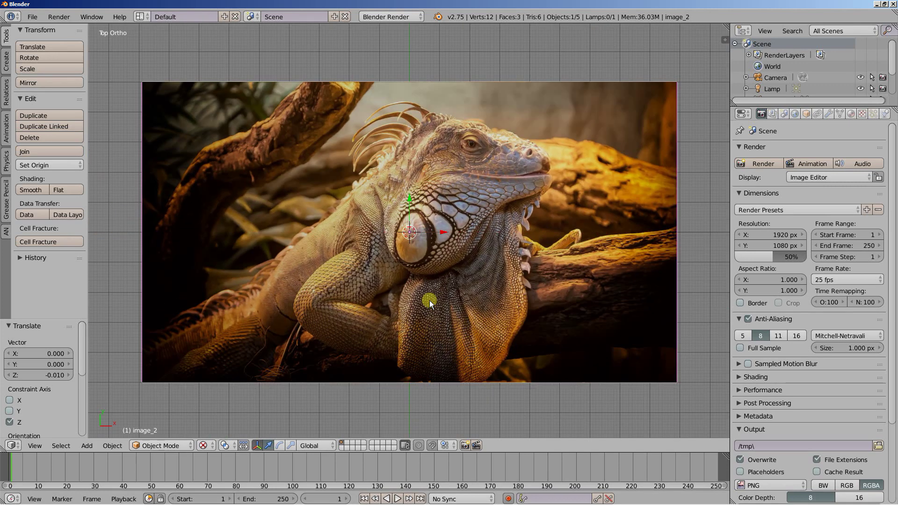
scroll(429, 300, "down", 3)
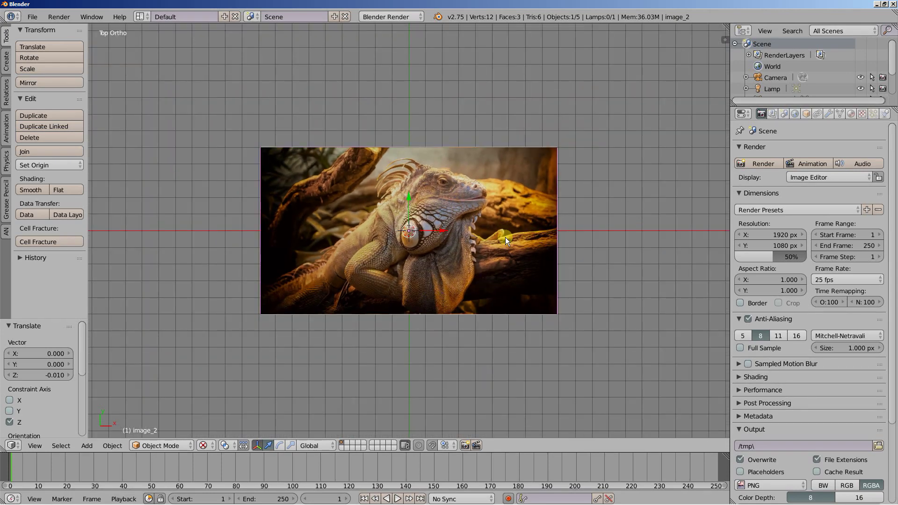
key("ctrl+alt+KP_0")
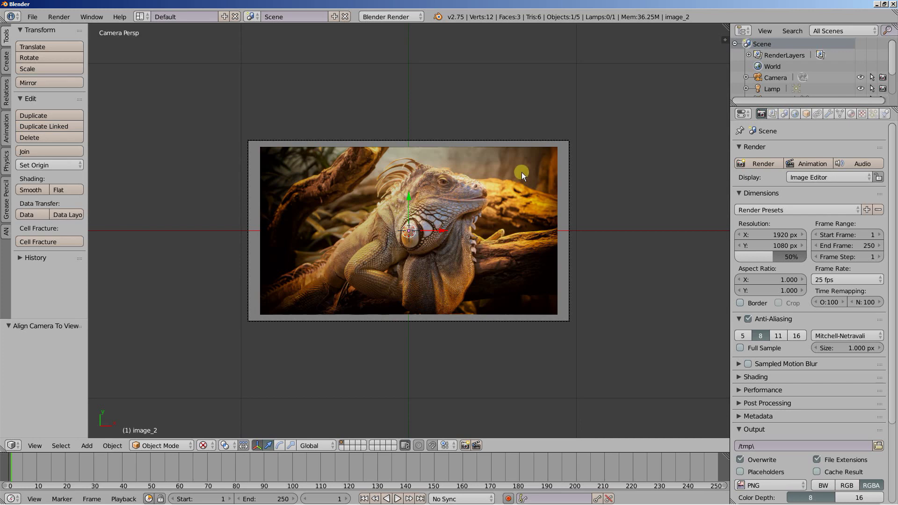
- Set the camera's Location Z to 1.9
right_click(522, 141)
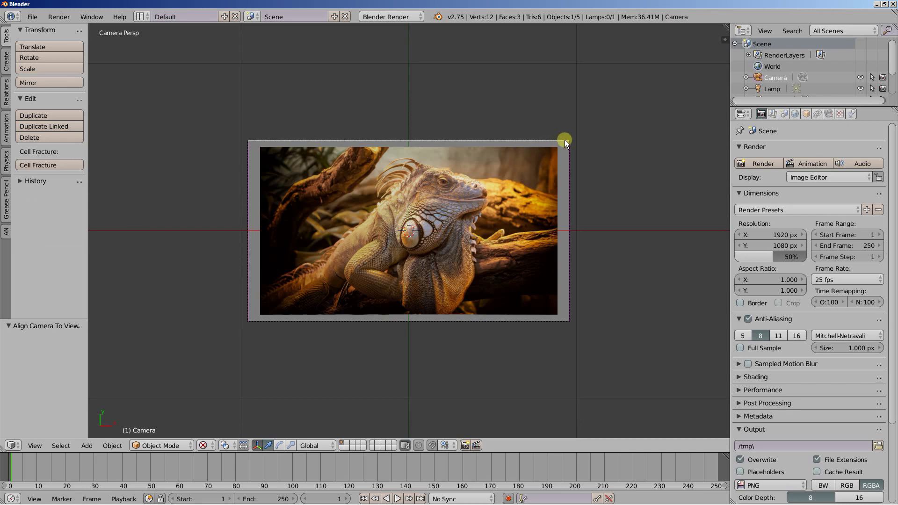
left_click(805, 113)
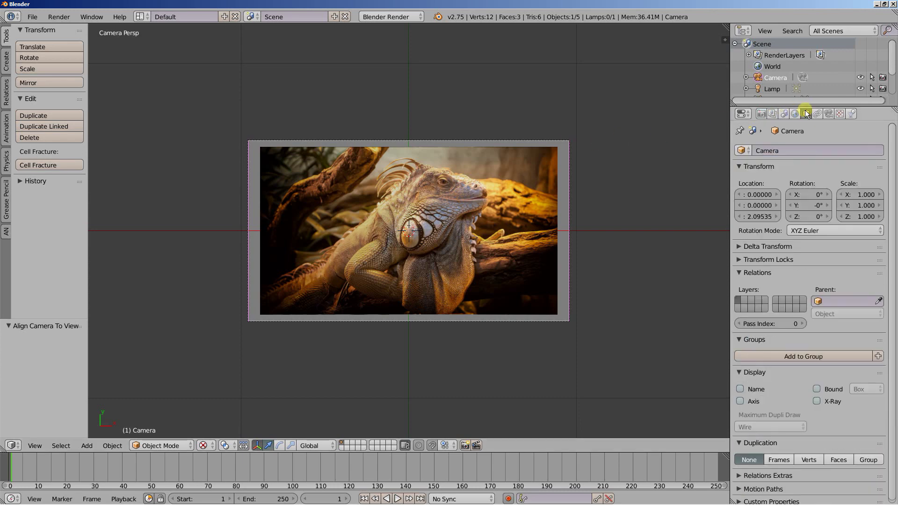
left_click(757, 216)
type("1.9")
key("Return")
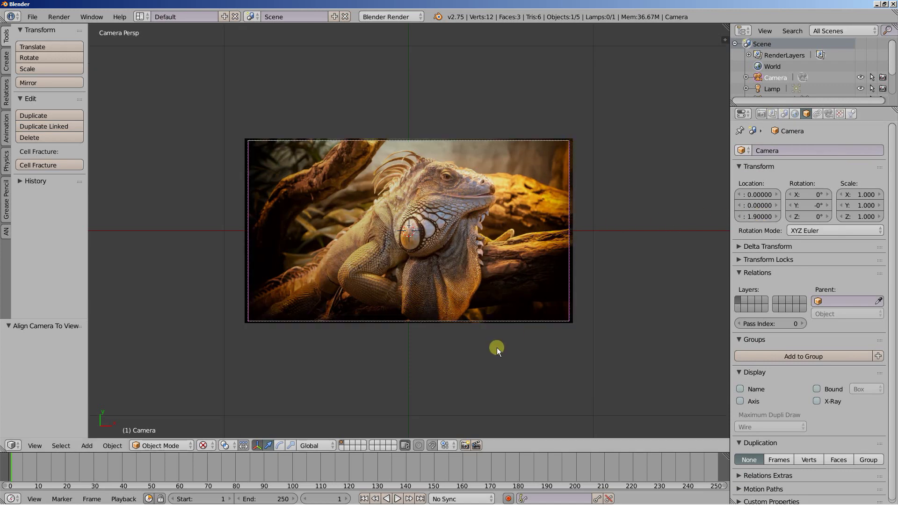
middle_click_drag(497, 348, 457, 314)
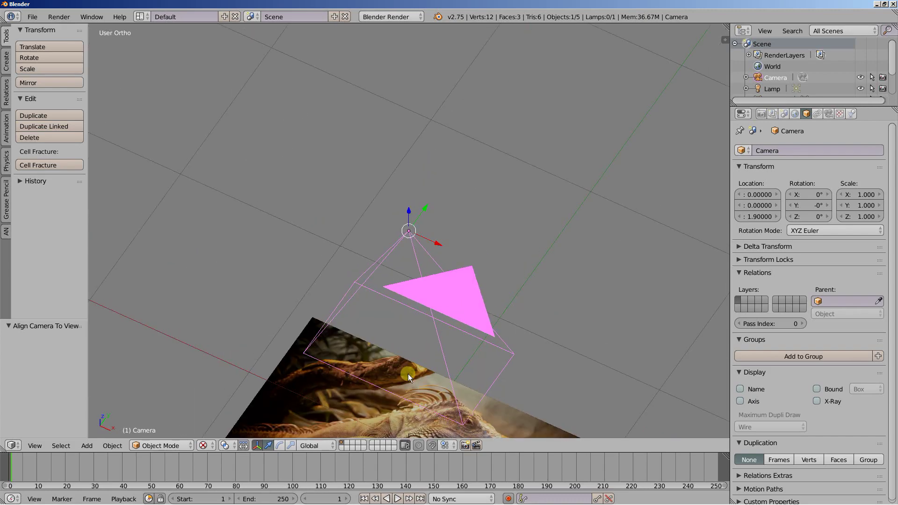
middle_click_drag(408, 374, 467, 129, "shift")
middle_click_drag(458, 248, 434, 295, "shift")
scroll(389, 270, "up", 2)
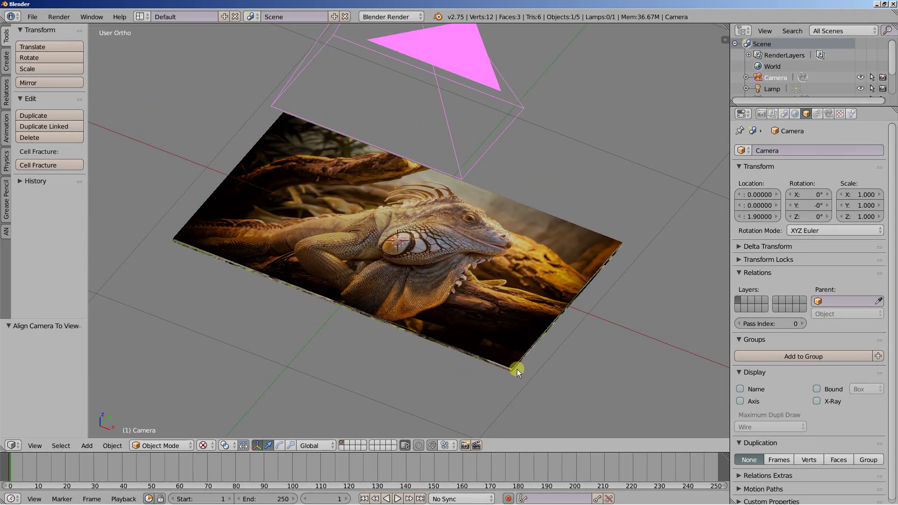
- Hide the iguana plane, show render settings, and select the cheetah plane image_3
right_click(507, 346)
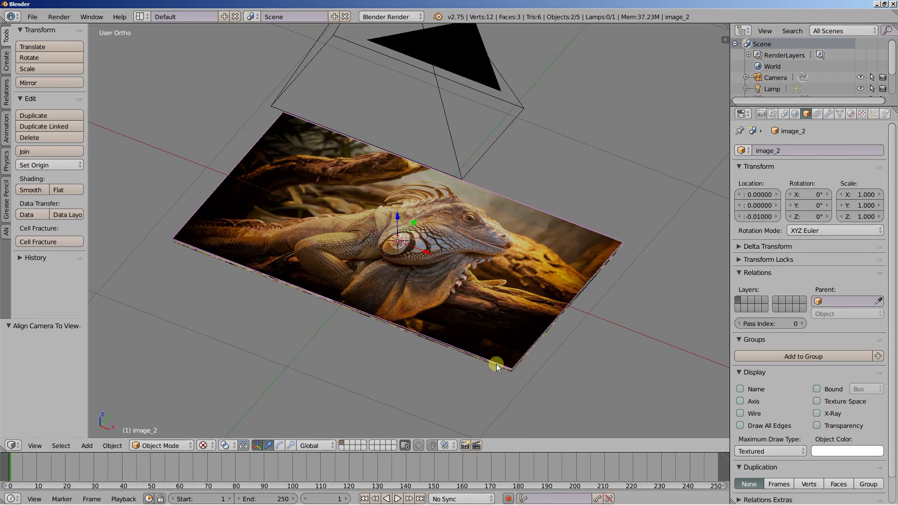
middle_click_drag(465, 369, 467, 349)
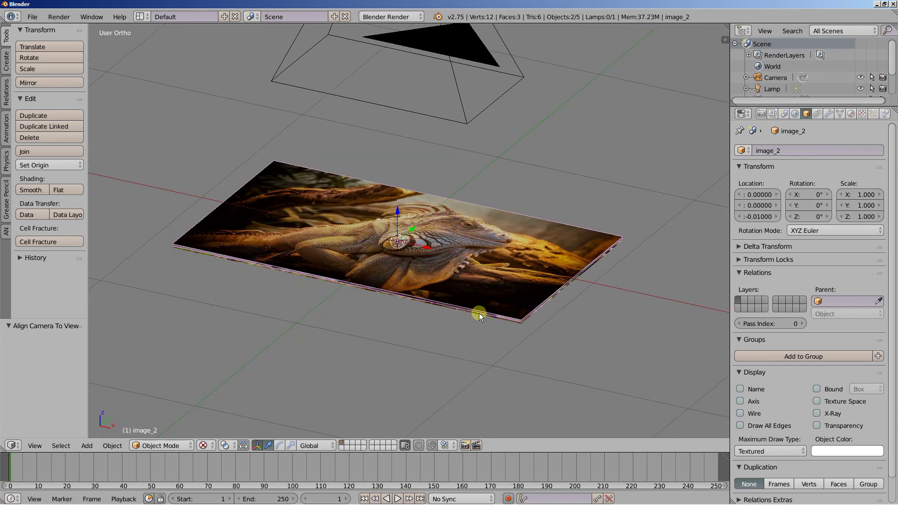
key("h")
middle_click_drag(475, 310, 482, 343)
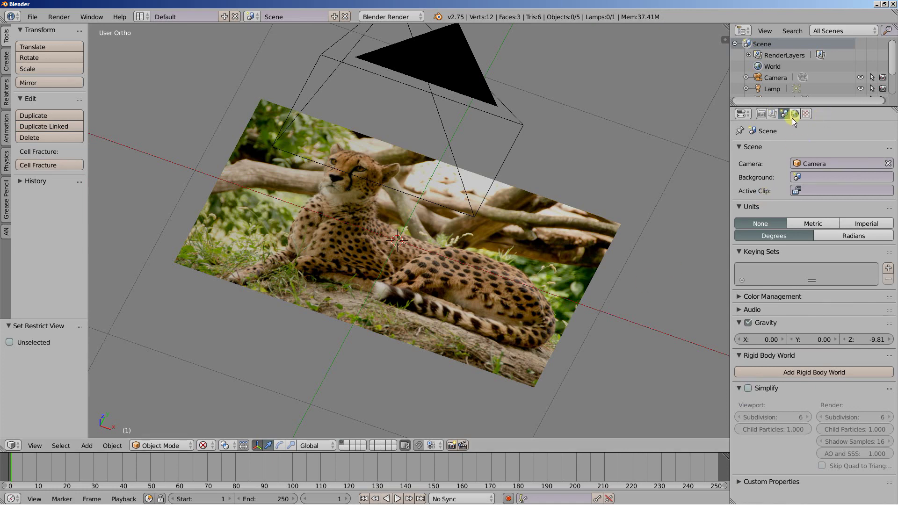
left_click(762, 115)
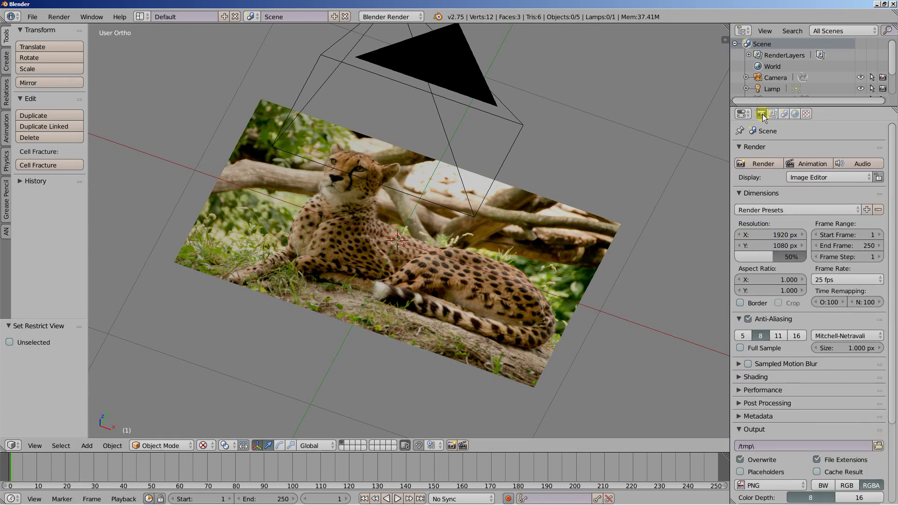
right_click(550, 235)
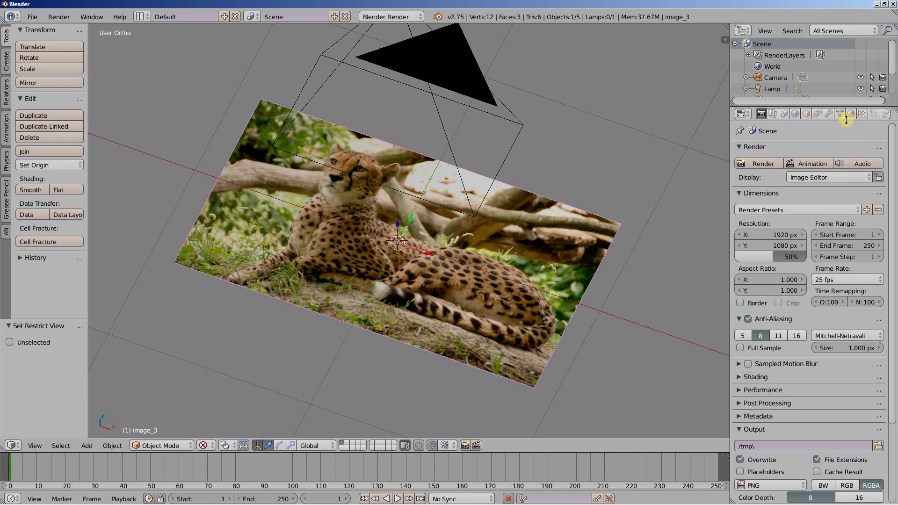
- Give image_3 a Simple Subdivision Surface modifier with View and Render at 3
left_click(828, 114)
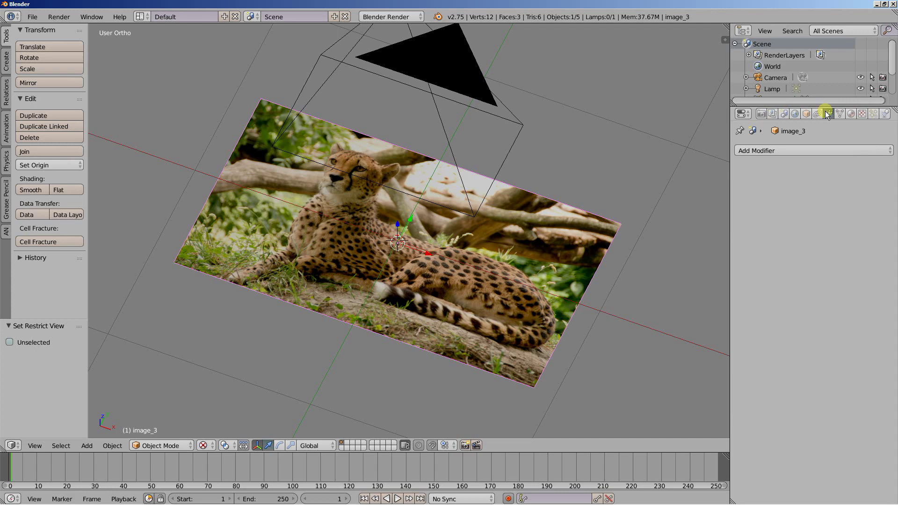
left_click(783, 148)
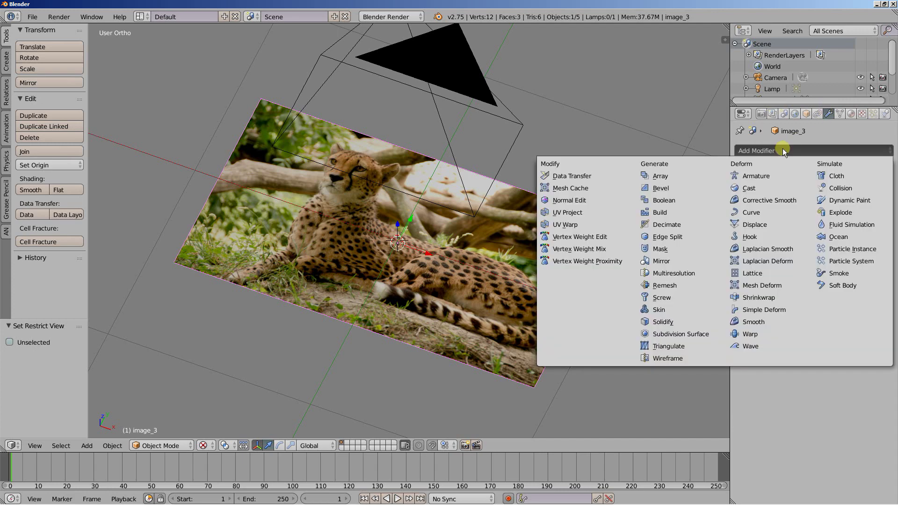
left_click(670, 332)
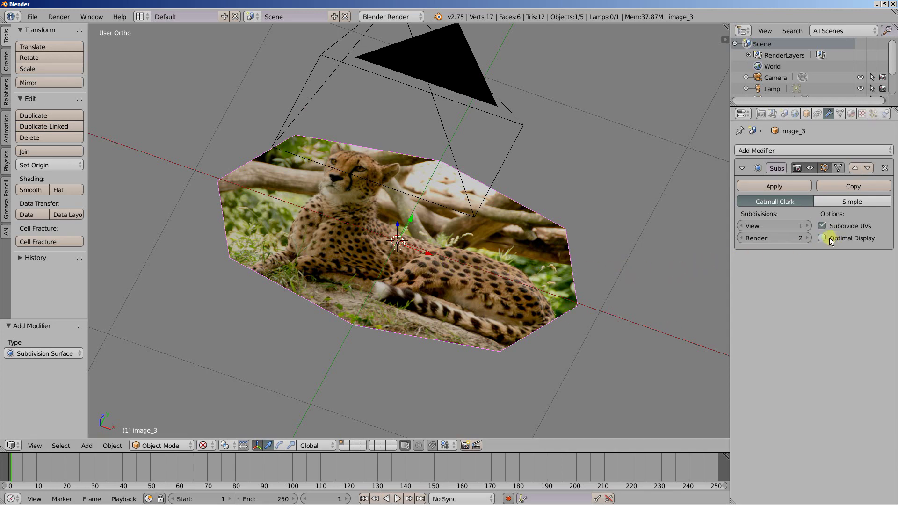
middle_click_drag(512, 273, 513, 283)
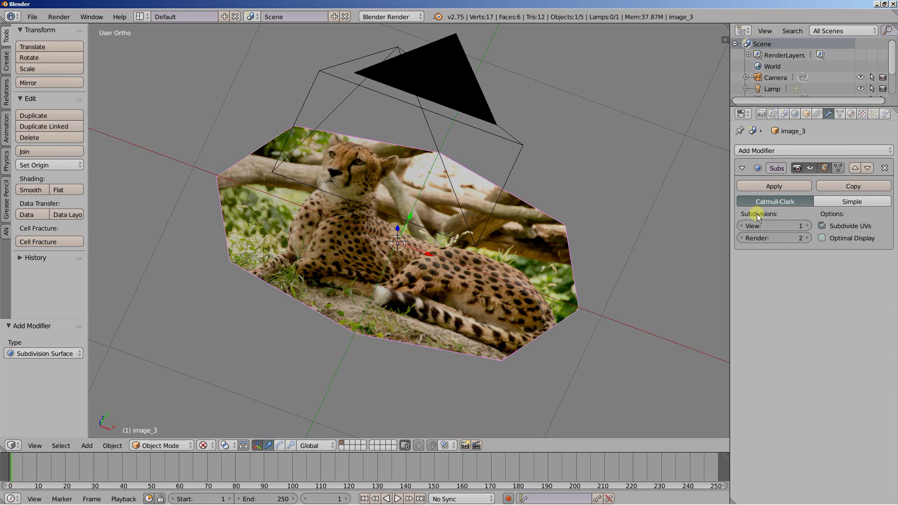
left_click(805, 226)
left_click(805, 226)
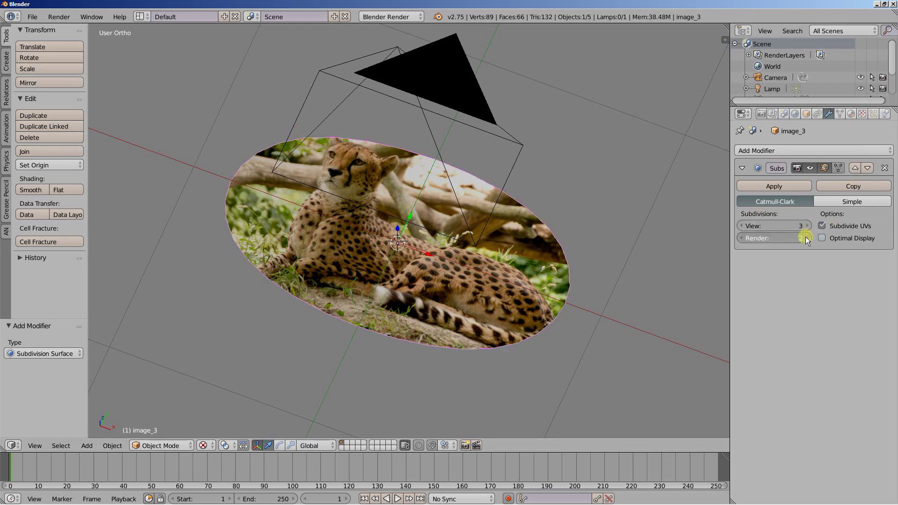
left_click(805, 238)
left_click(805, 237)
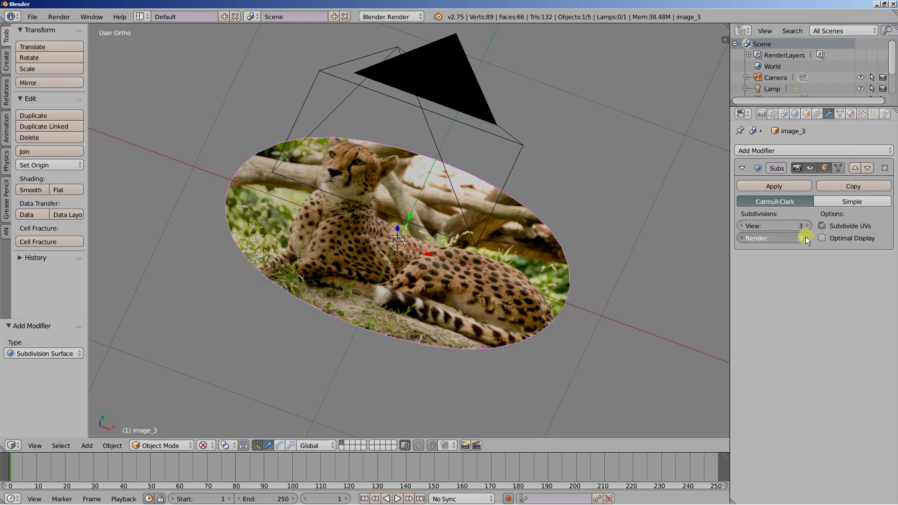
left_click(739, 238)
middle_click_drag(543, 322, 502, 336)
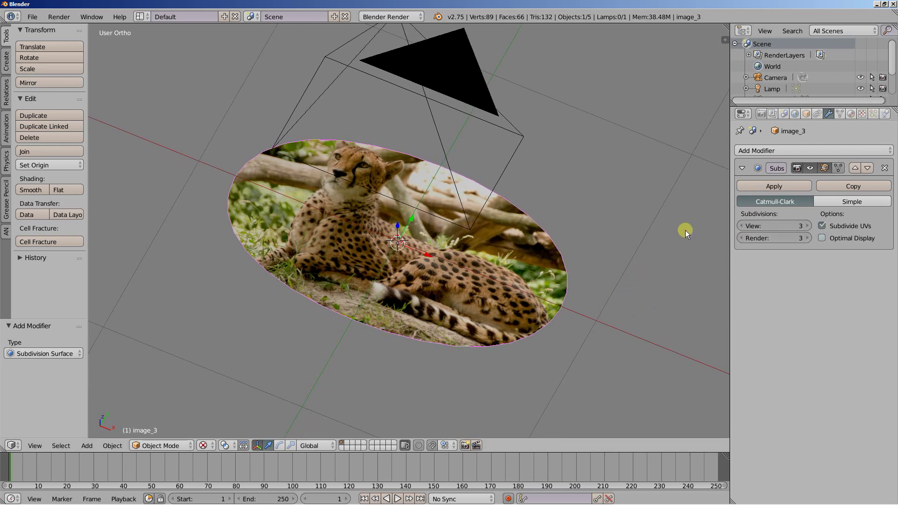
left_click(829, 205)
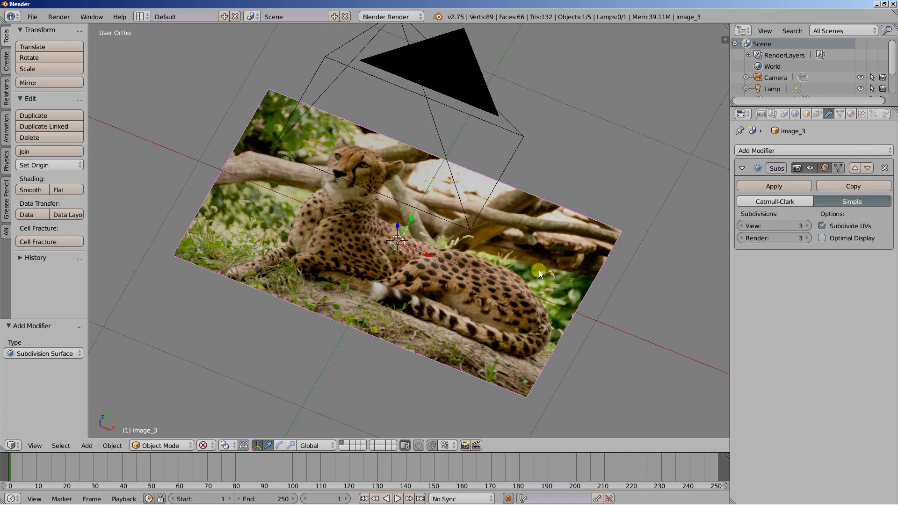
middle_click_drag(597, 289, 589, 281)
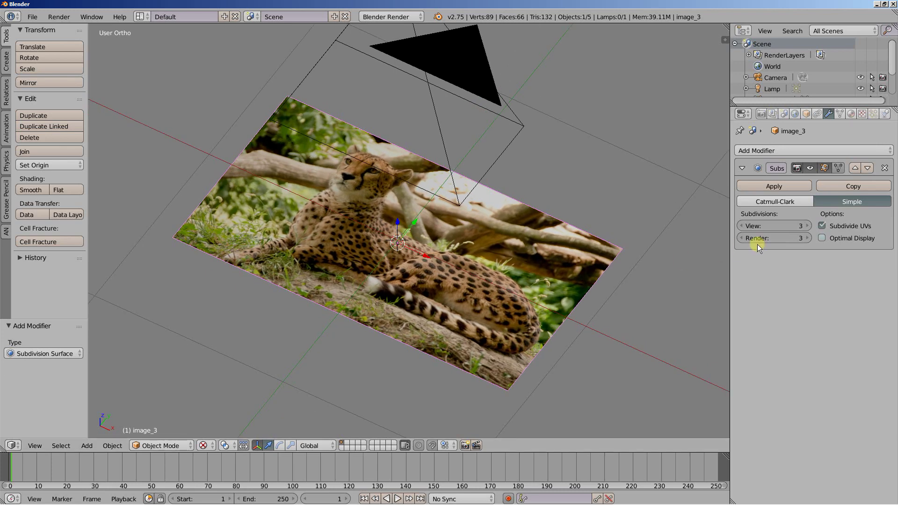
- Add a Build modifier with length 25 to the cheetah plane and preview playback
left_click(788, 152)
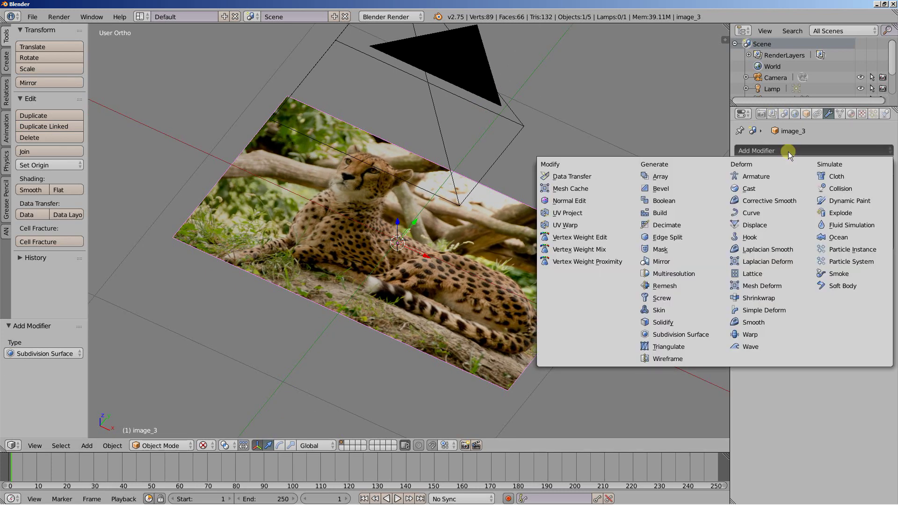
left_click(691, 215)
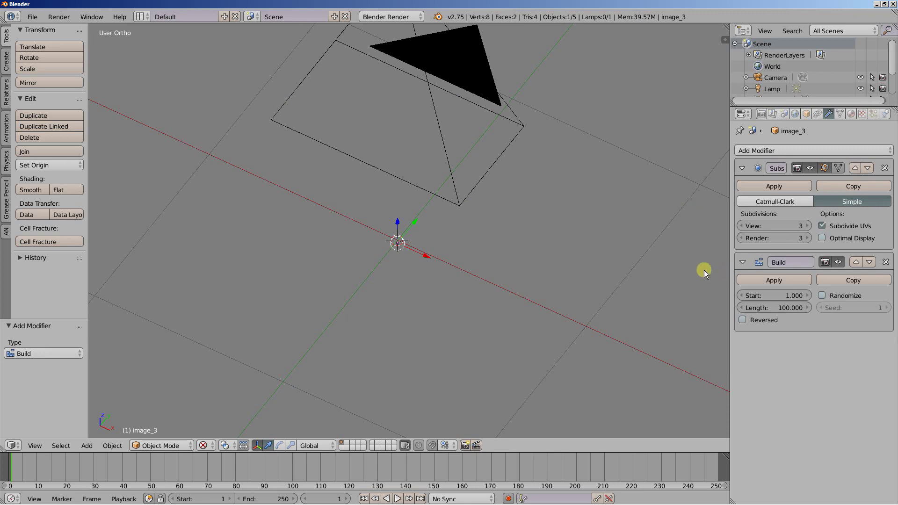
left_click(776, 307)
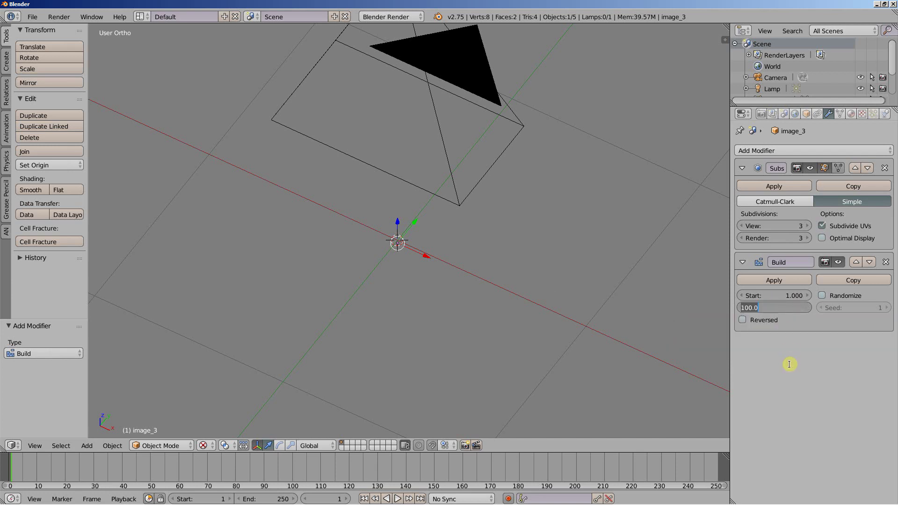
type("25")
key("Return")
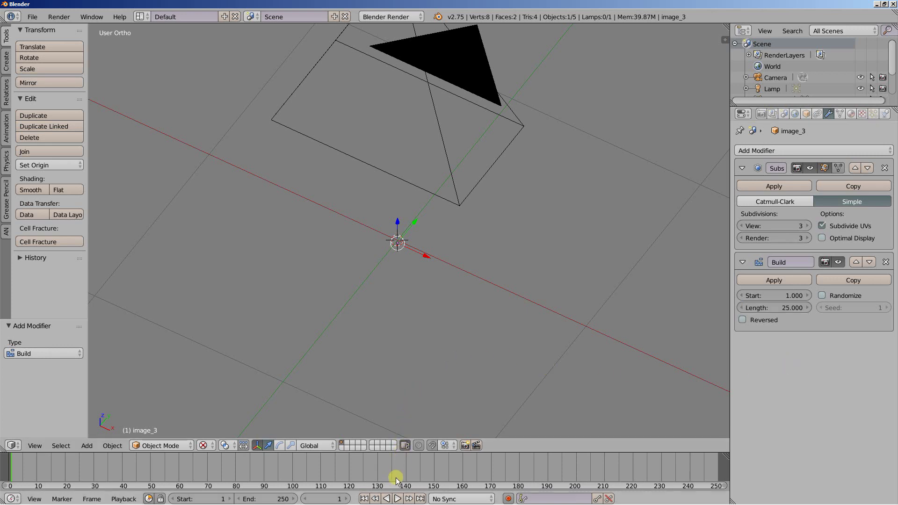
left_click(398, 499)
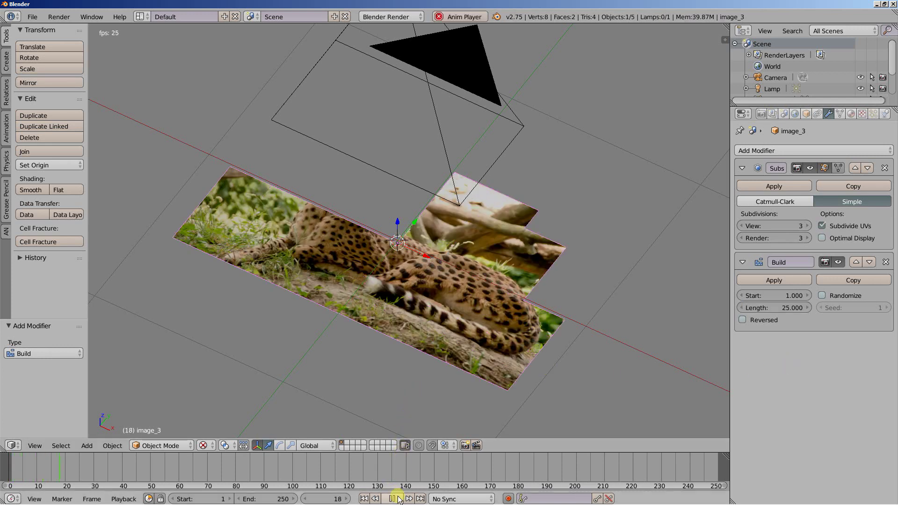
left_click(398, 499)
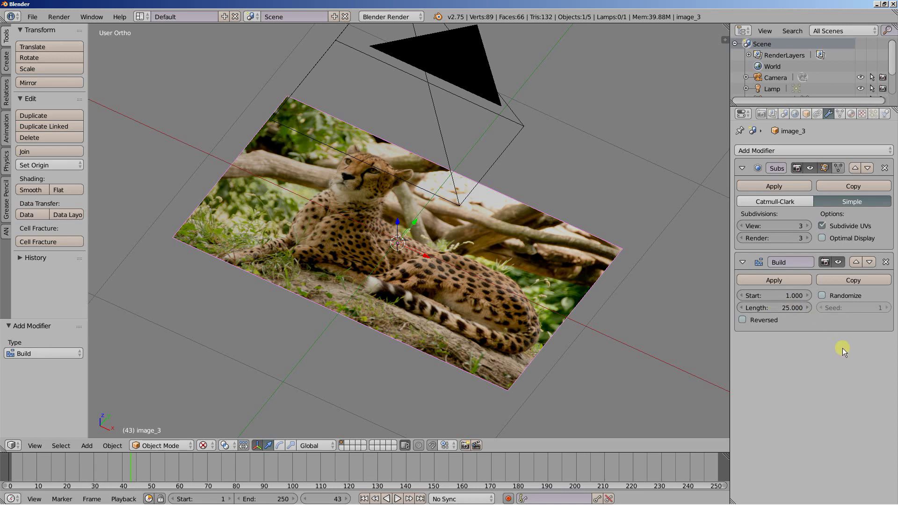
- Enable Randomize on the Build modifier and scrub back to frame 18
left_click(822, 296)
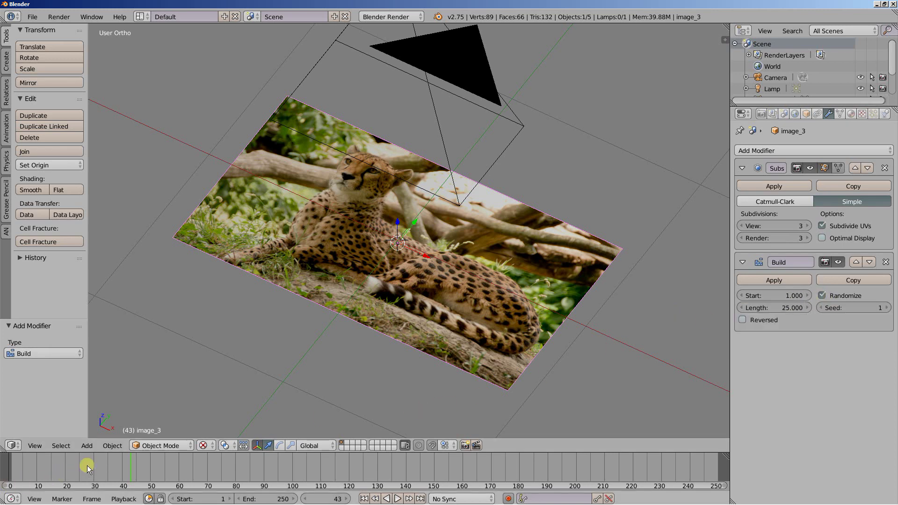
left_click_drag(122, 465, 58, 464)
middle_click_drag(215, 368, 246, 369)
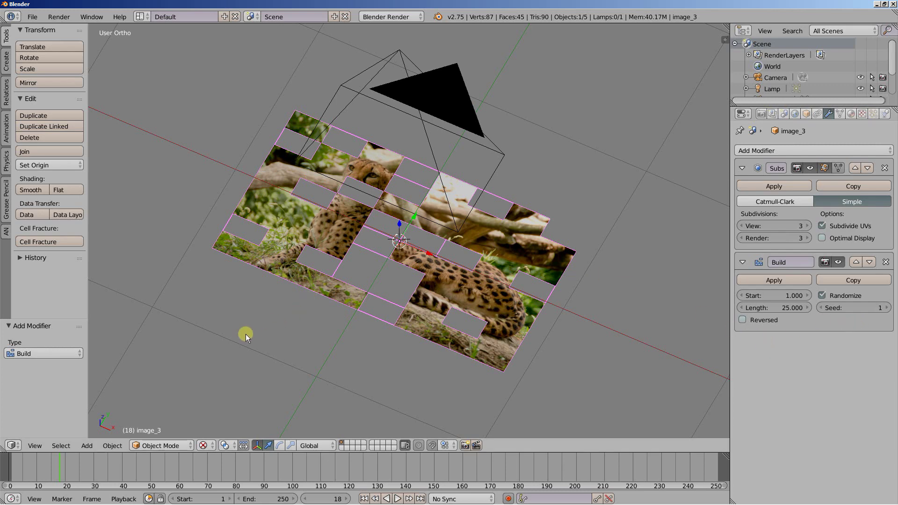
- Unhide all planes, re-hide the iguana plane, and select the gorilla plane image_2
key("alt+h")
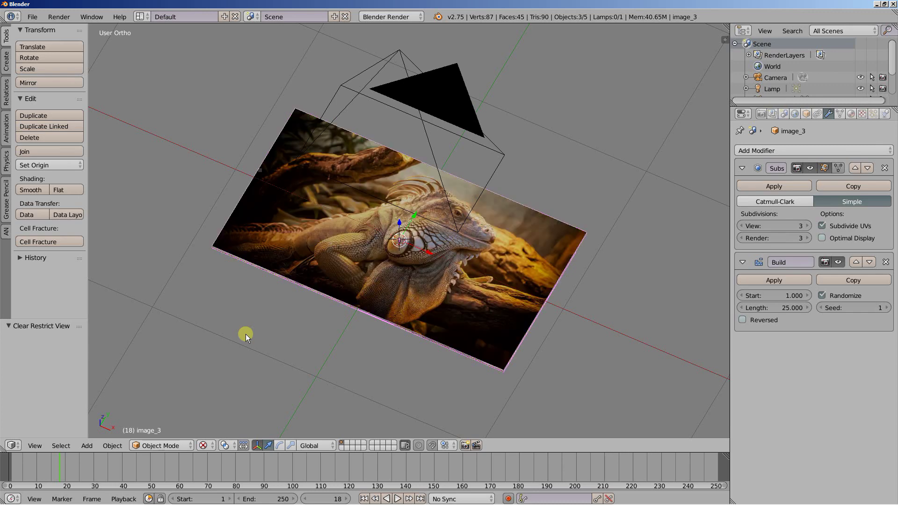
right_click(370, 233)
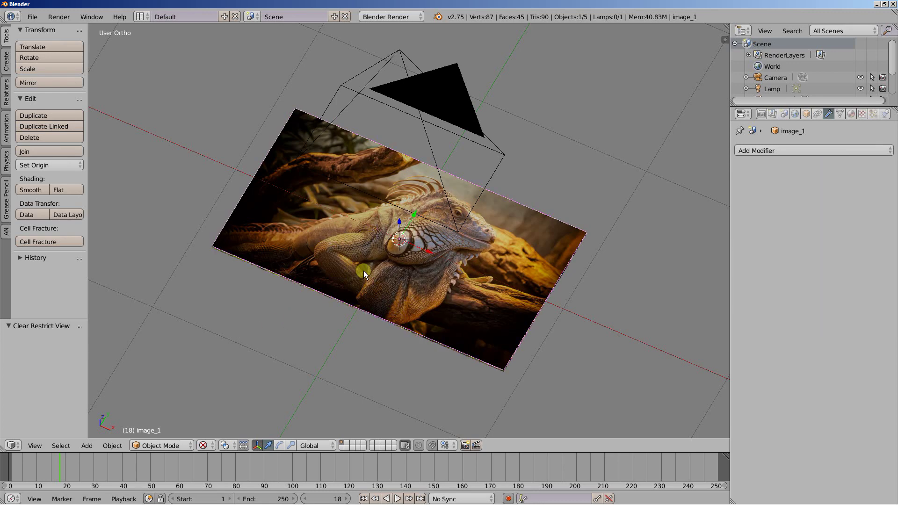
key("h")
middle_click_drag(400, 314, 390, 307)
right_click(407, 272)
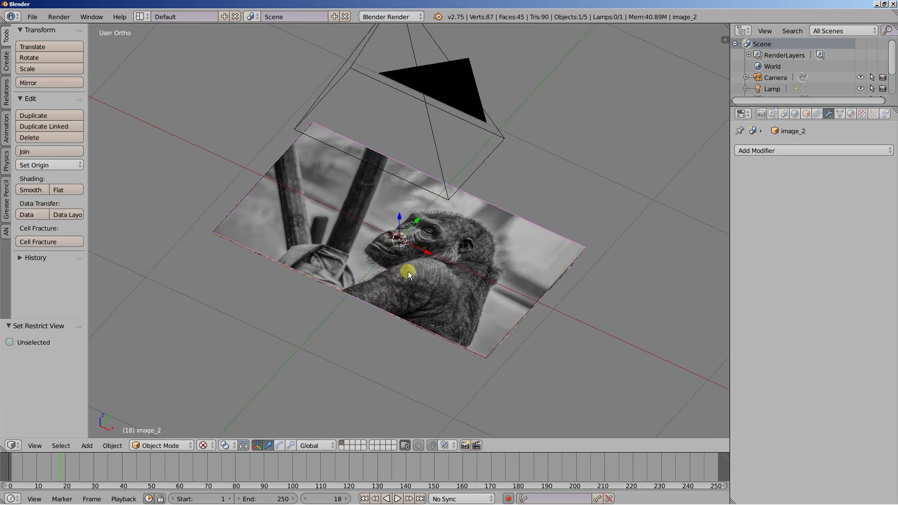
- Give the gorilla plane a Simple Subdivision Surface modifier with View and Render at 4
left_click(769, 155)
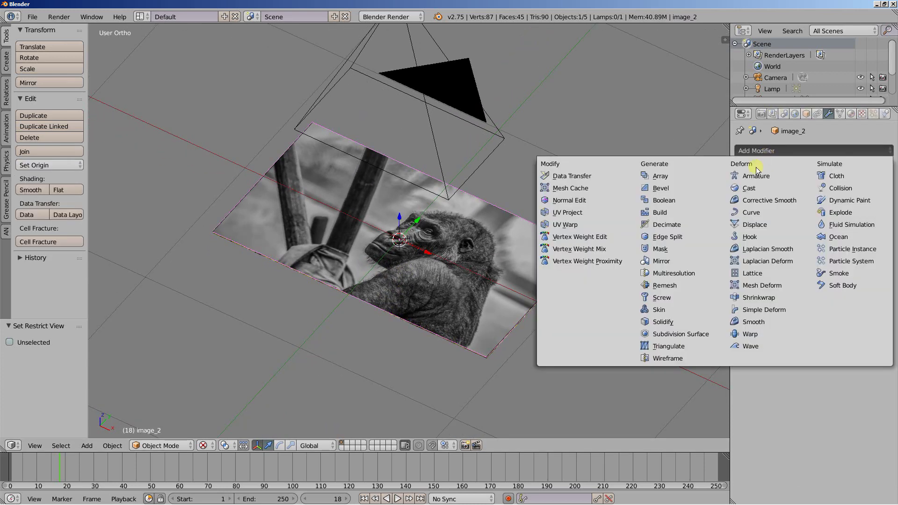
left_click(685, 333)
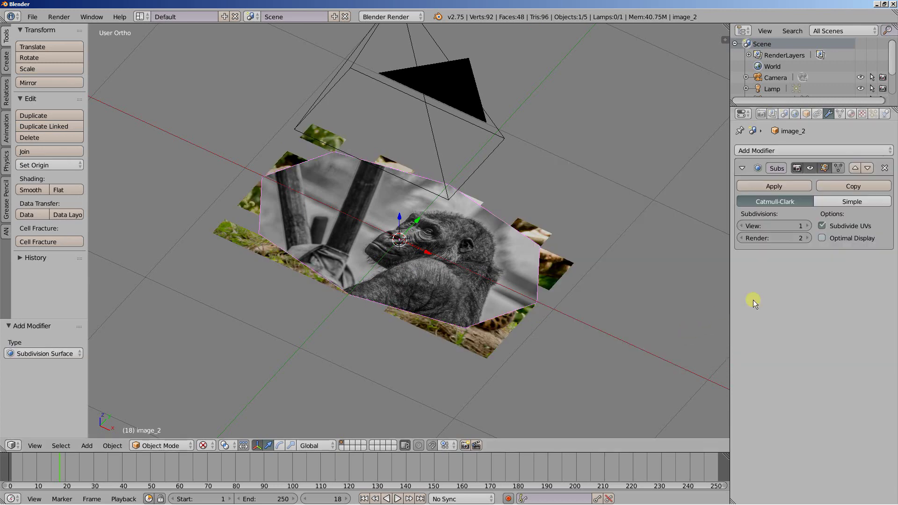
left_click(805, 227)
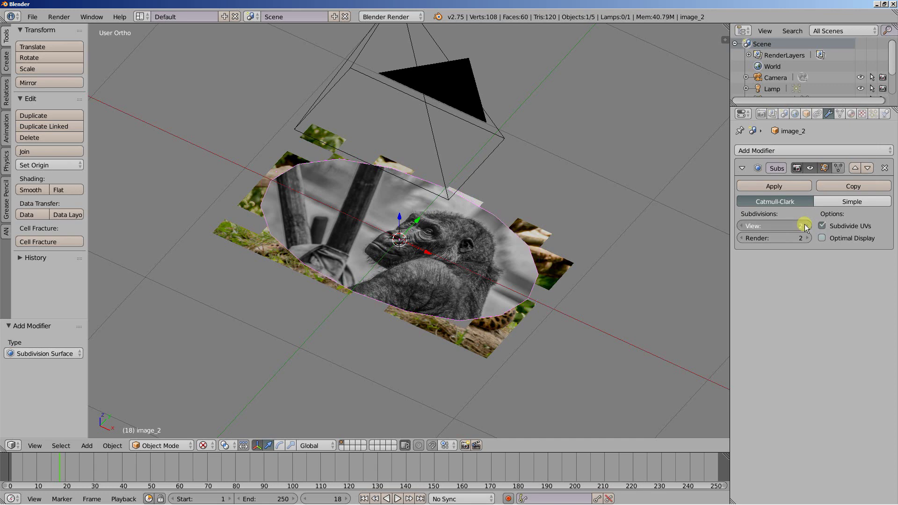
left_click(805, 227)
left_click(806, 238)
left_click(806, 238)
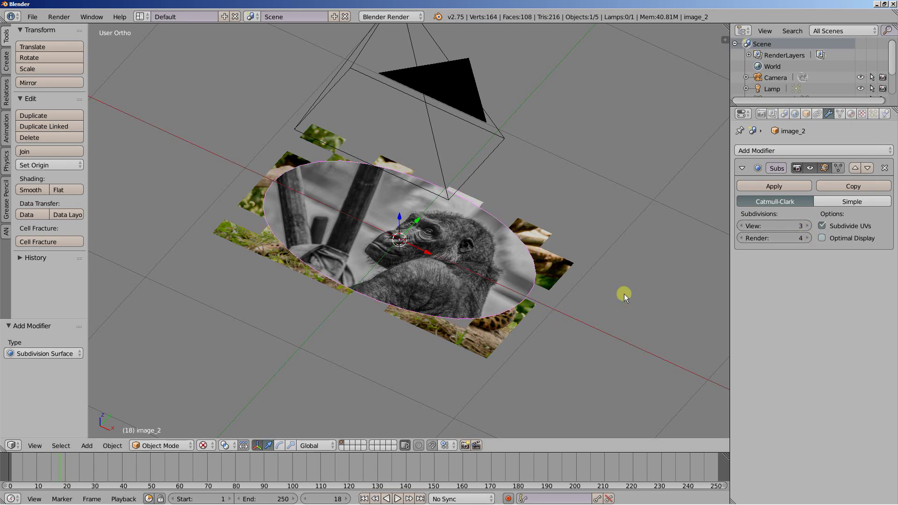
left_click(740, 238)
middle_click_drag(554, 319, 534, 326)
scroll(534, 326, "up", 2)
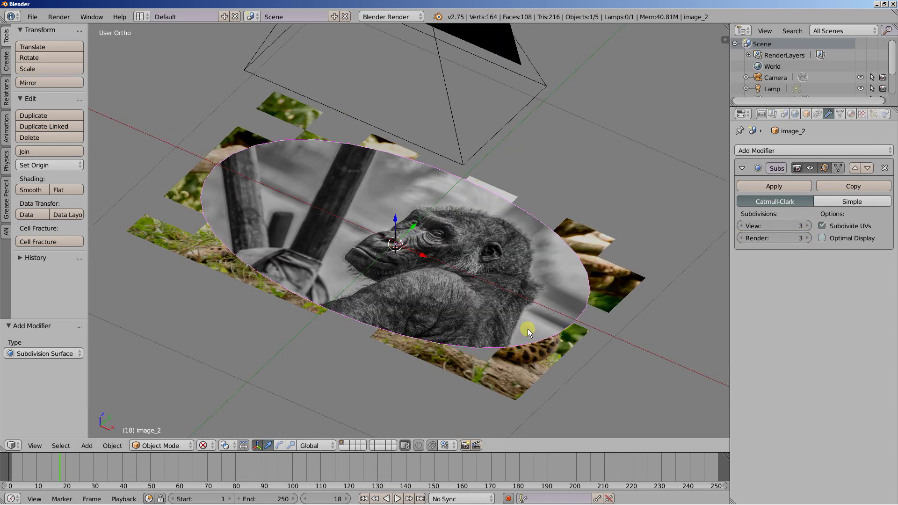
left_click(807, 226)
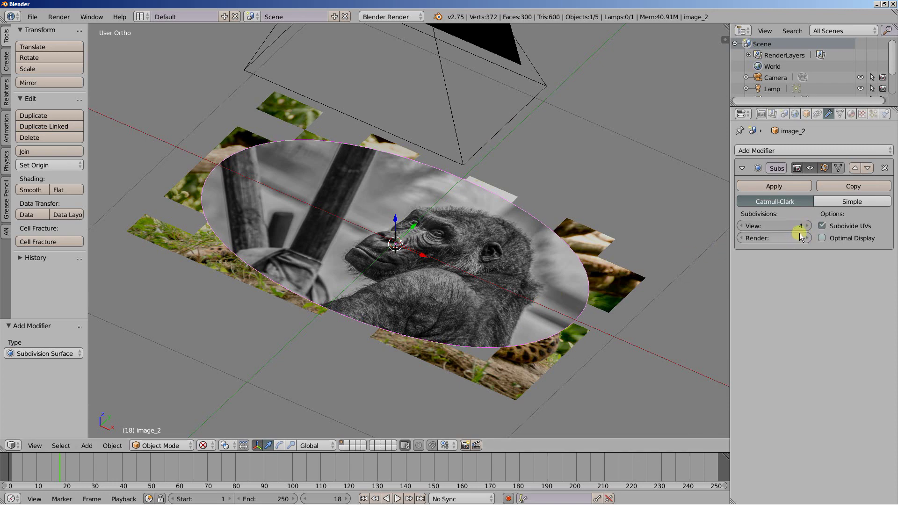
left_click(837, 200)
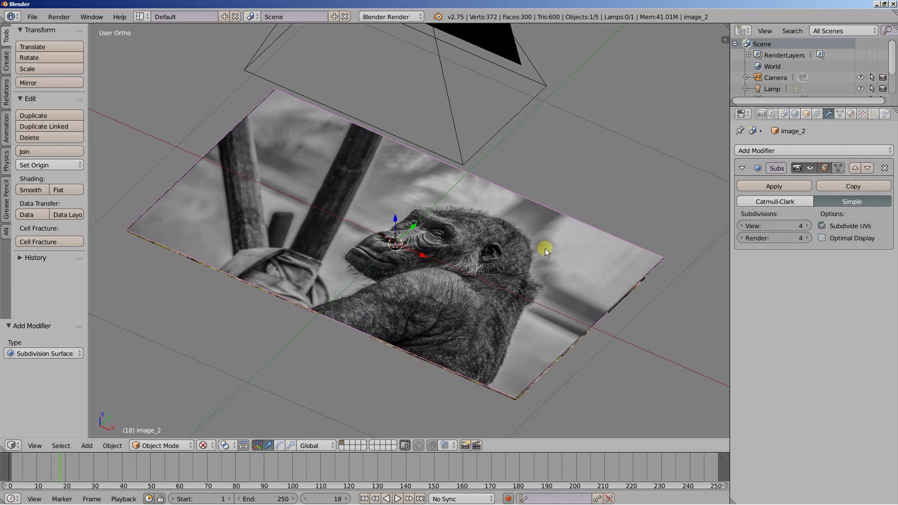
left_click(811, 151)
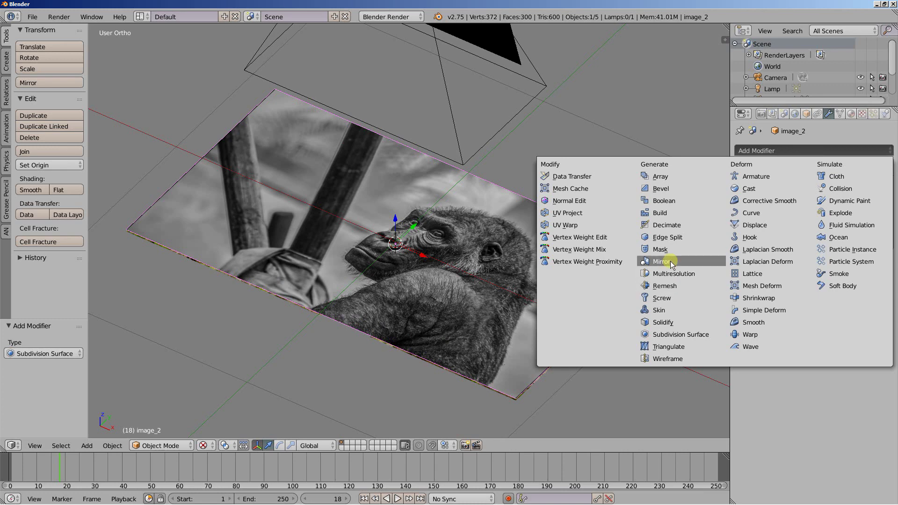
- Add a Build modifier to the gorilla plane with Randomize on and seed 2
left_click(662, 213)
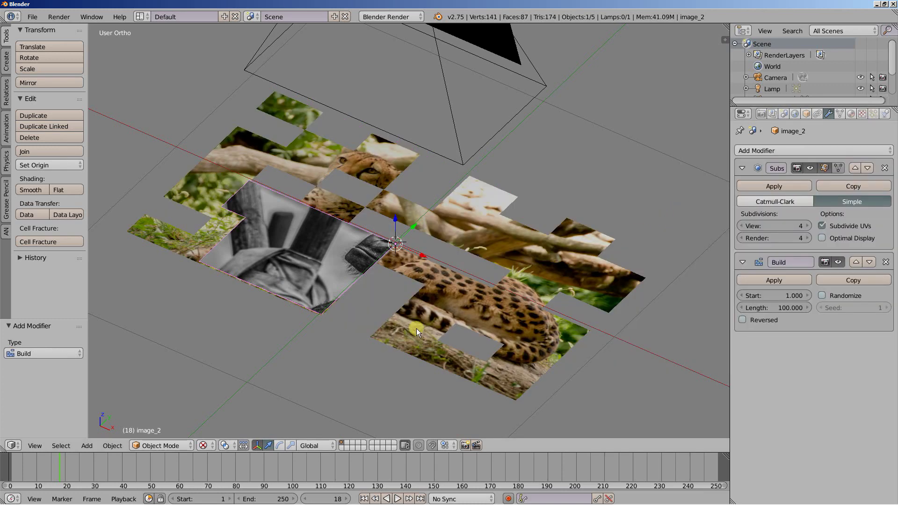
middle_click_drag(415, 328, 420, 348)
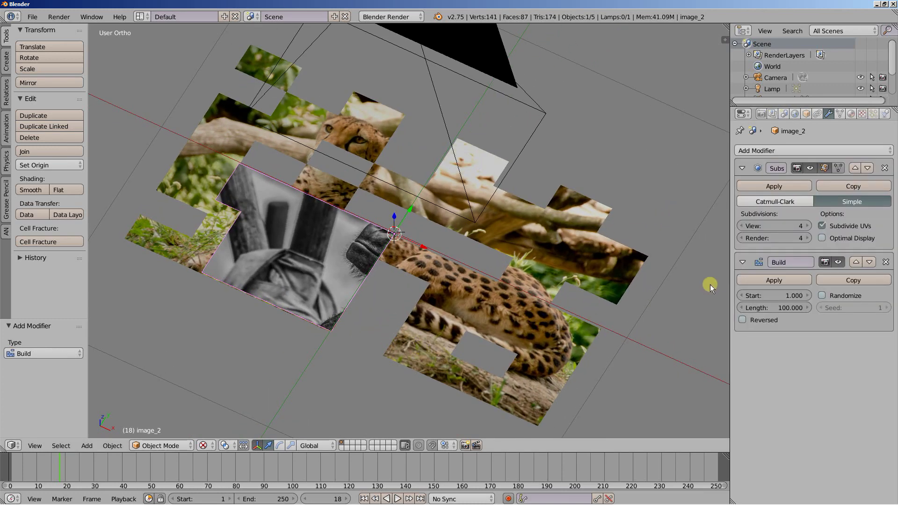
left_click(822, 296)
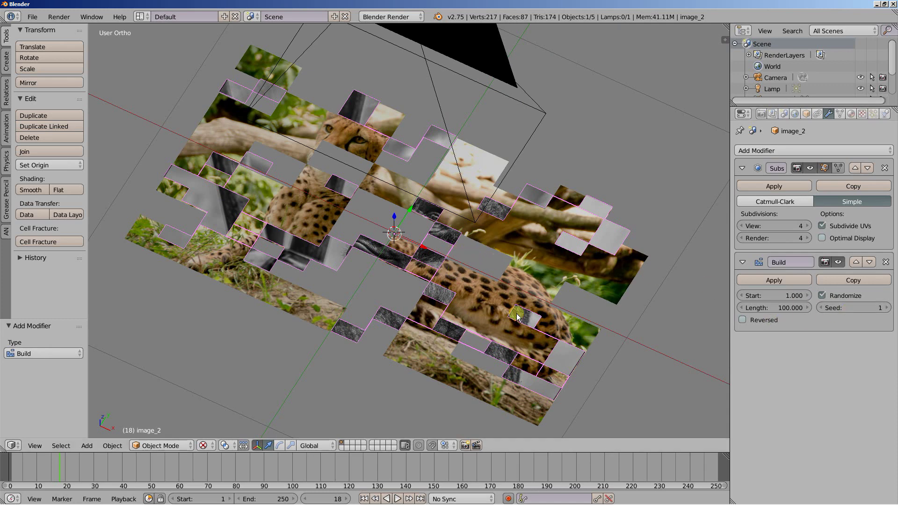
left_click(887, 307)
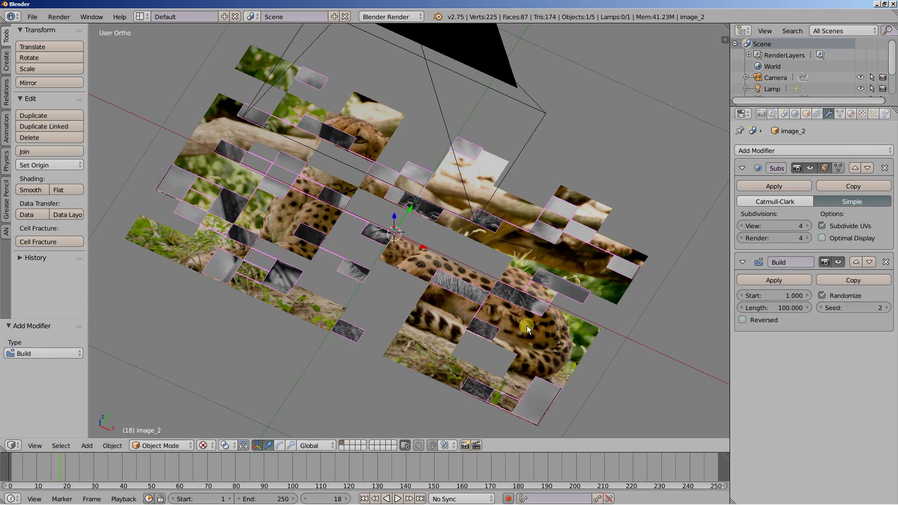
mouse_move(526, 326)
middle_mouse_down()
mouse_move(535, 297)
mouse_move(528, 314)
middle_mouse_up()
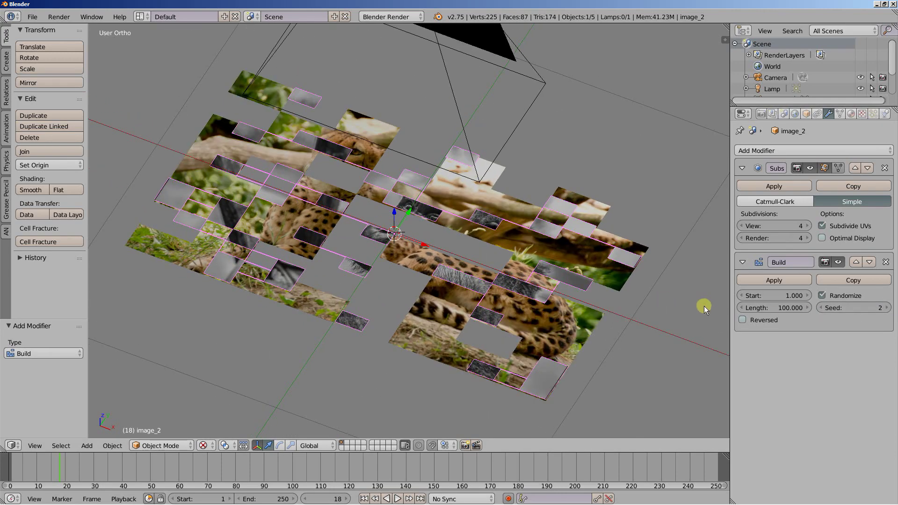
- Set the gorilla Build modifier's start frame to 50 and length to 25
left_click(779, 294)
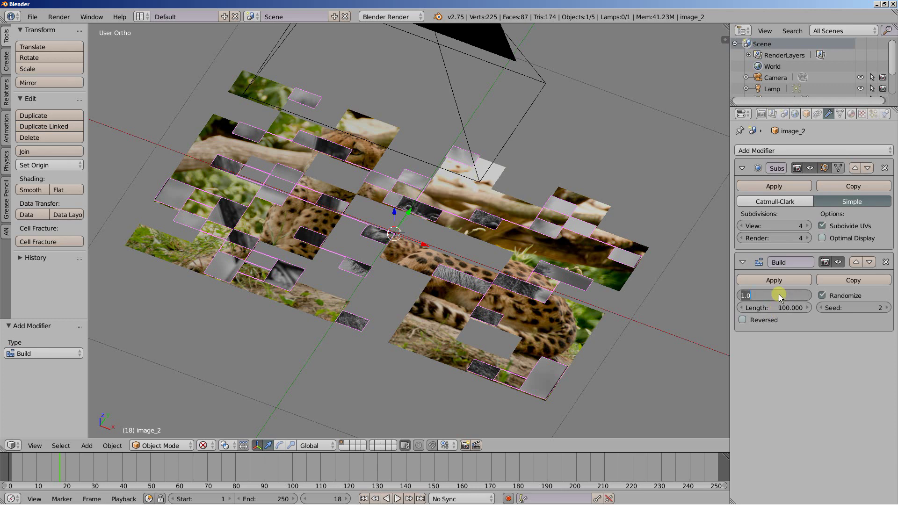
type("50")
key("Return")
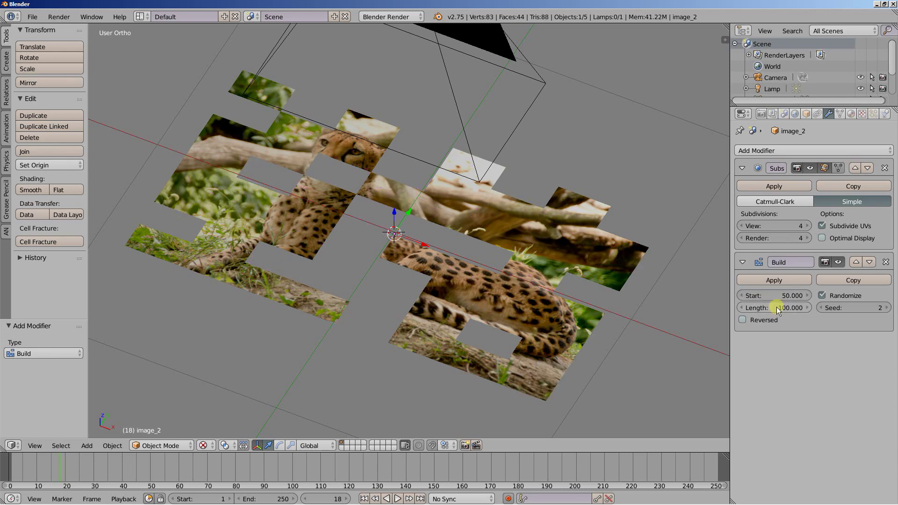
left_click(776, 306)
type("25")
key("Return")
middle_click_drag(508, 340, 481, 345)
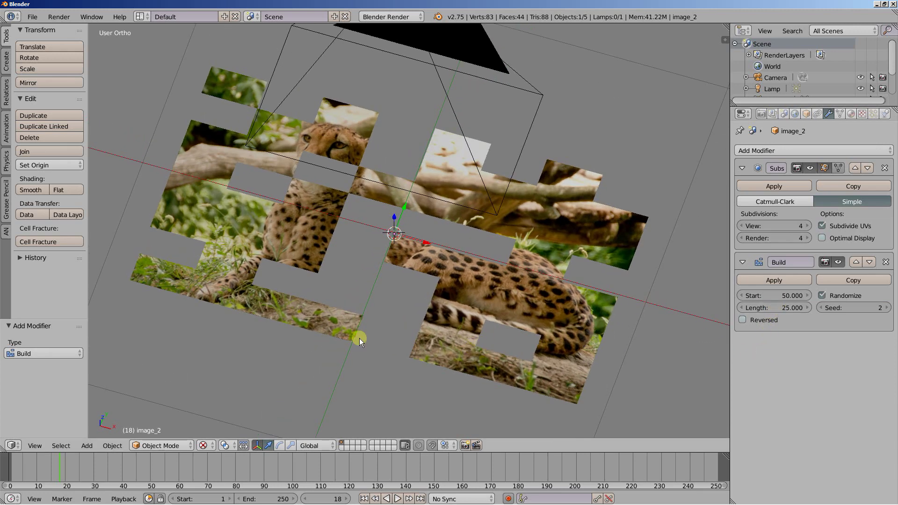
- Unhide and select image_1, then give it a Simple Subdivision Surface with 2 levels
key("alt+h")
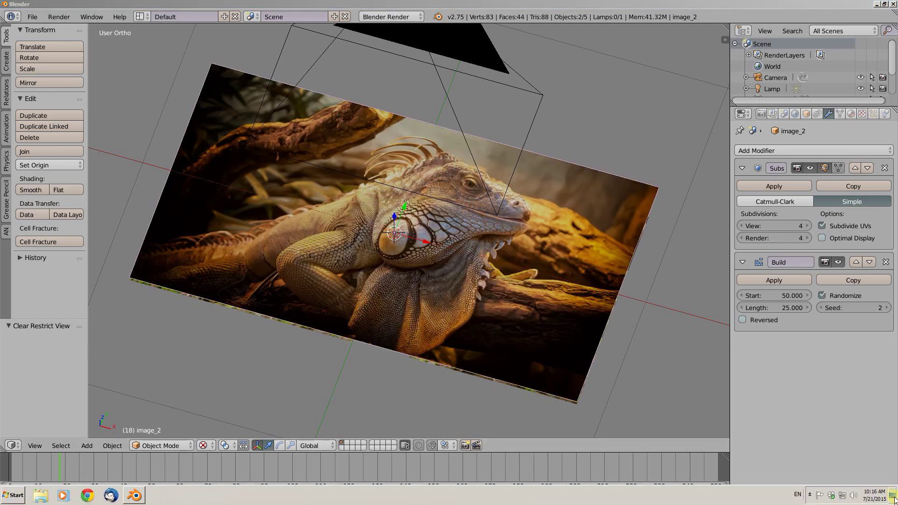
right_click(549, 356)
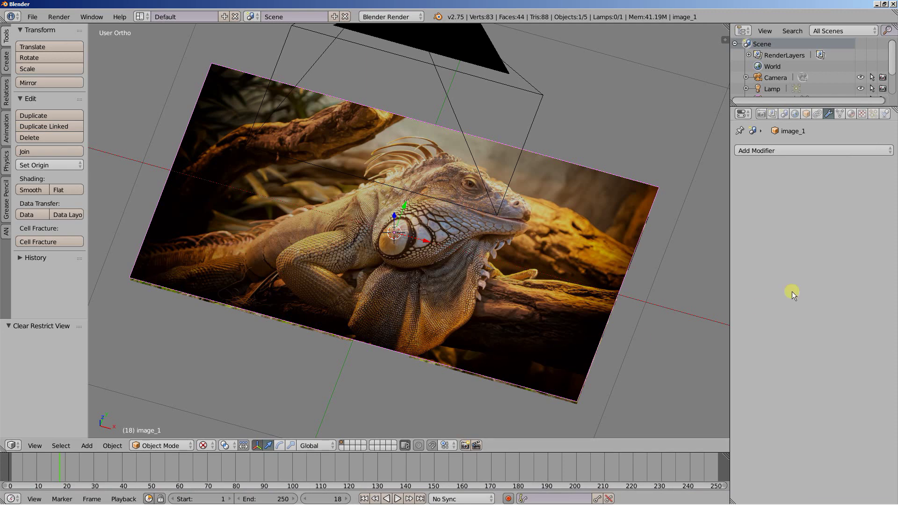
left_click(807, 151)
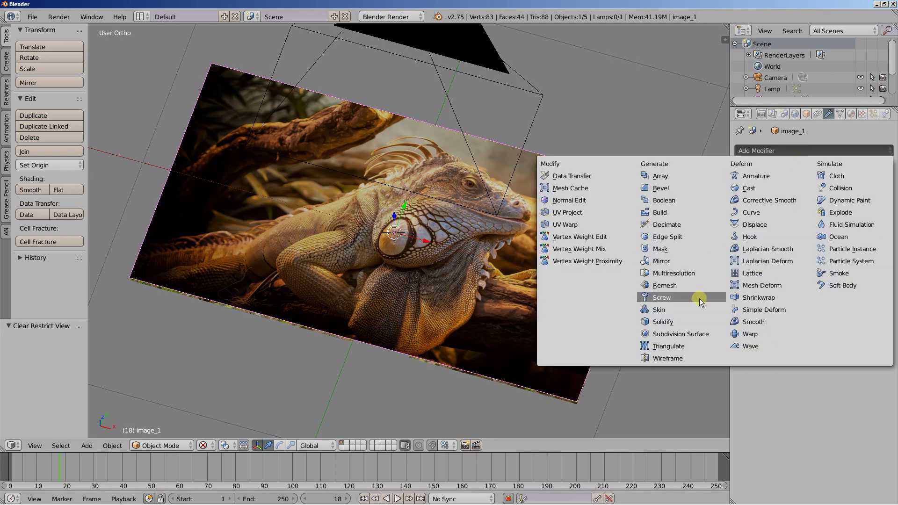
left_click(695, 331)
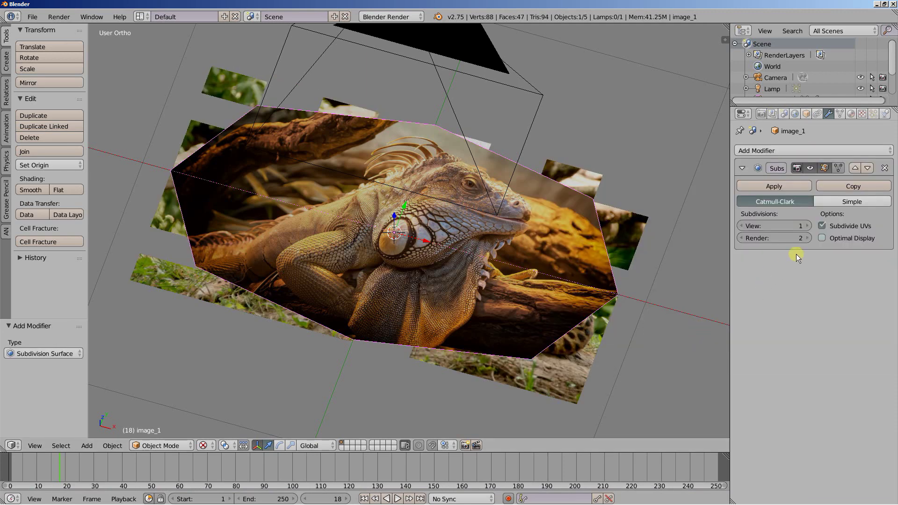
left_click(808, 225)
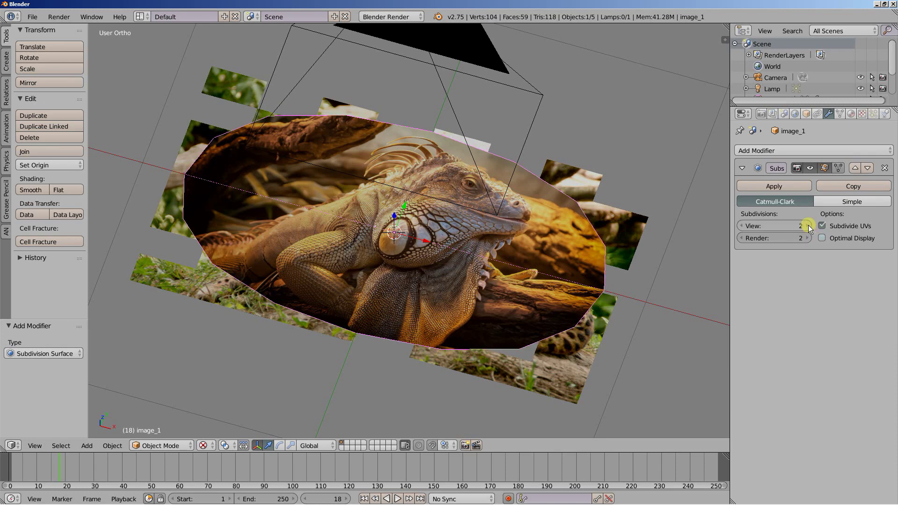
middle_click_drag(679, 266, 642, 258)
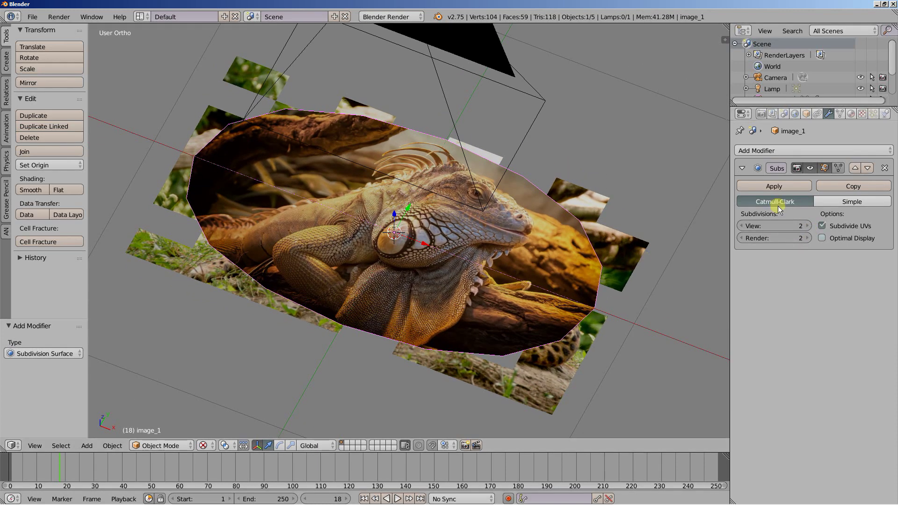
left_click(830, 202)
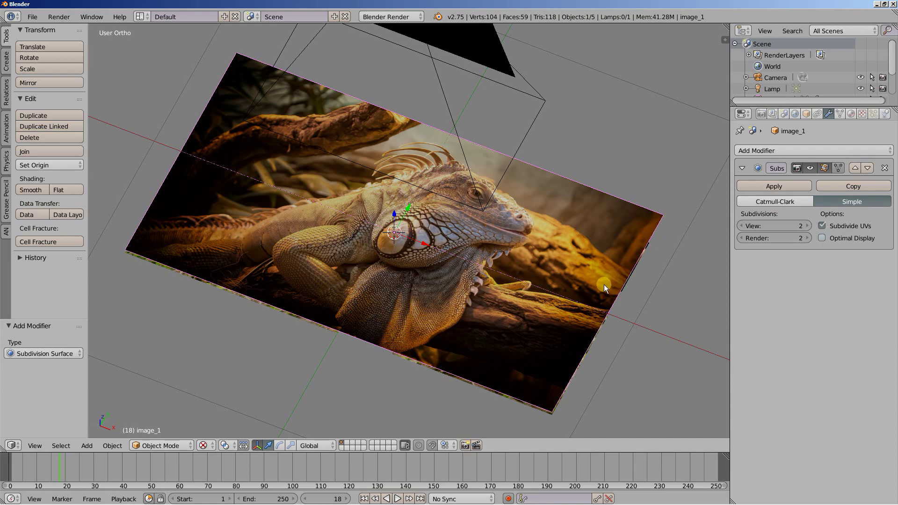
mouse_move(580, 310)
middle_mouse_down()
mouse_move(583, 276)
mouse_move(572, 301)
middle_mouse_up()
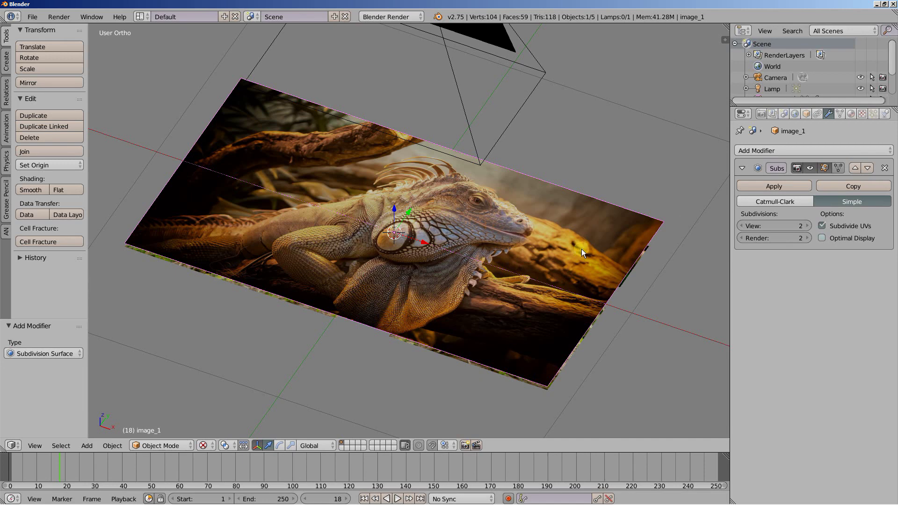
- Add a Build modifier to image_1 starting at frame 100
left_click(760, 150)
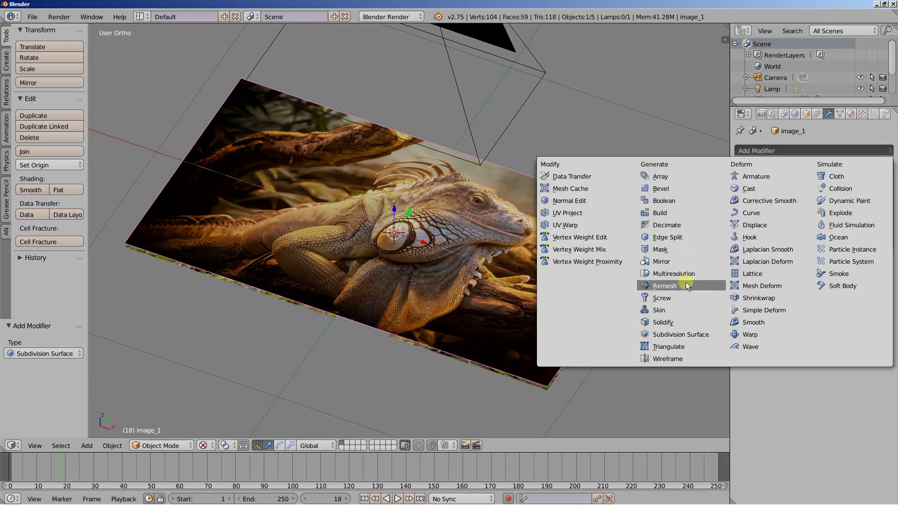
left_click(669, 214)
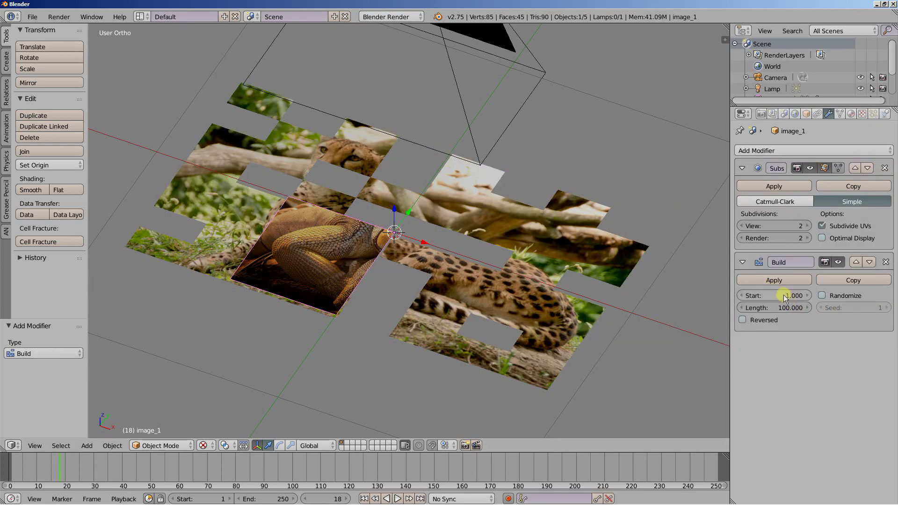
left_click(780, 293)
type("100")
key("Return")
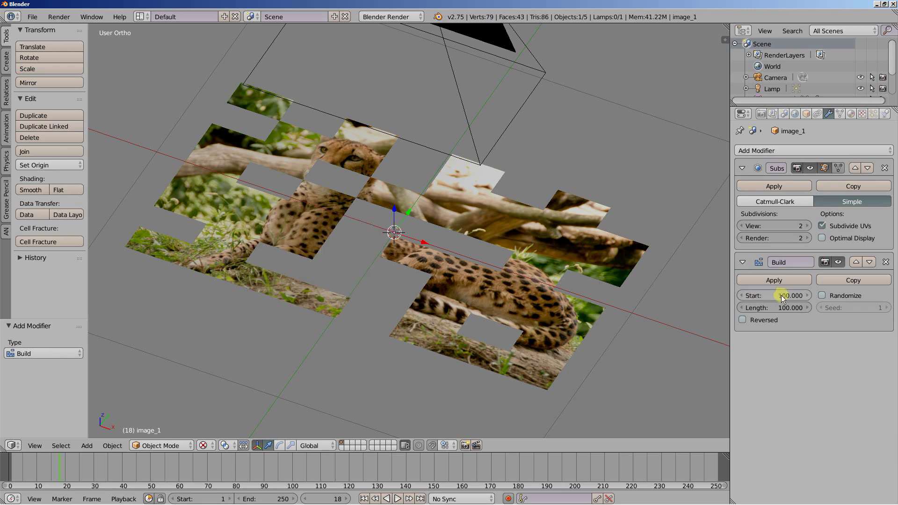
- Set image_1's build length to 25 and randomize it with seed 3
left_click(782, 307)
type("2")
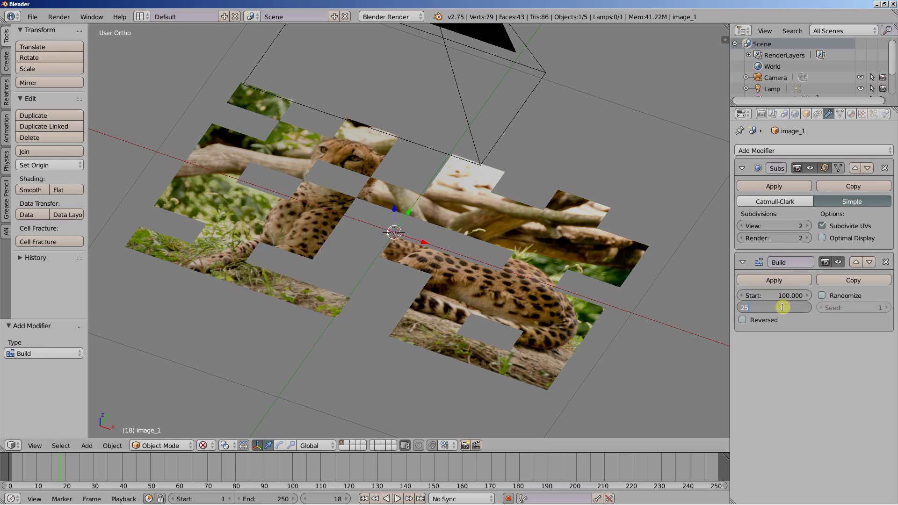
type("5")
key("Return")
left_click(821, 296)
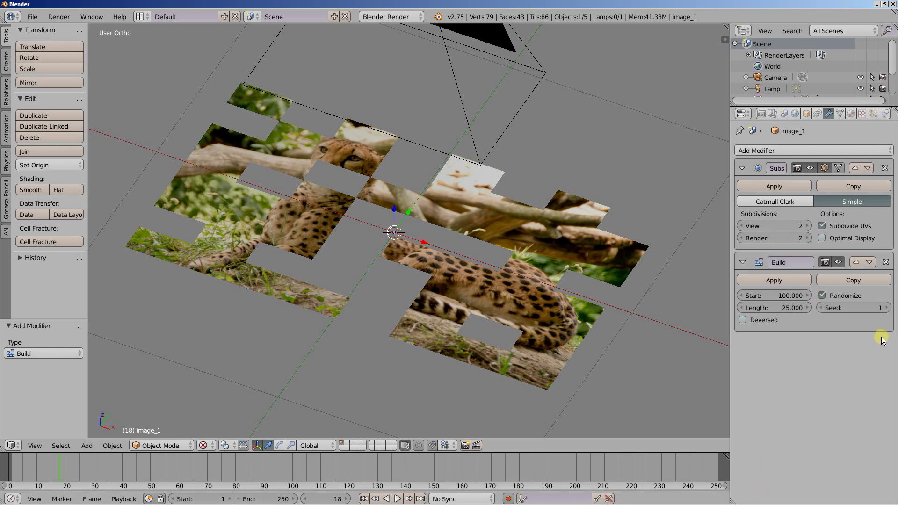
left_click(886, 307)
left_click(886, 308)
middle_click_drag(375, 339, 380, 344)
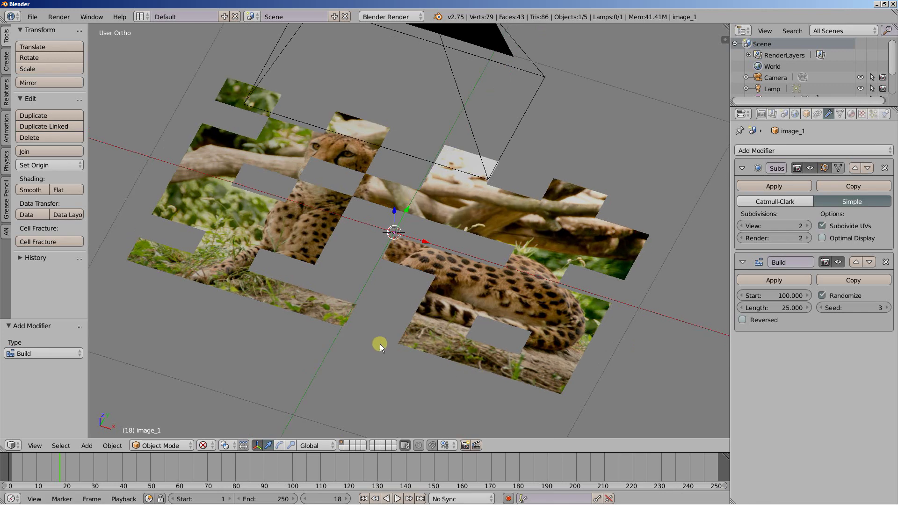
- View through the camera at frame 1 and set the World horizon colour to black
key("KP_0")
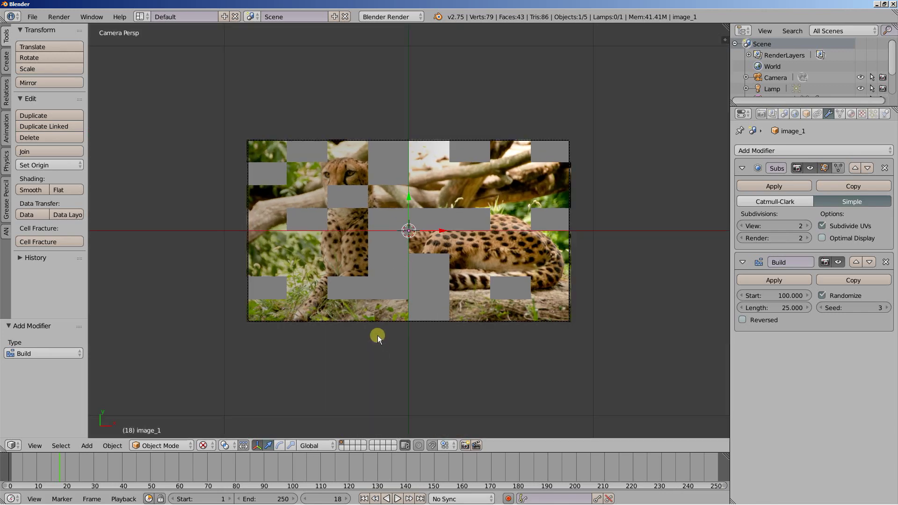
left_click(364, 499)
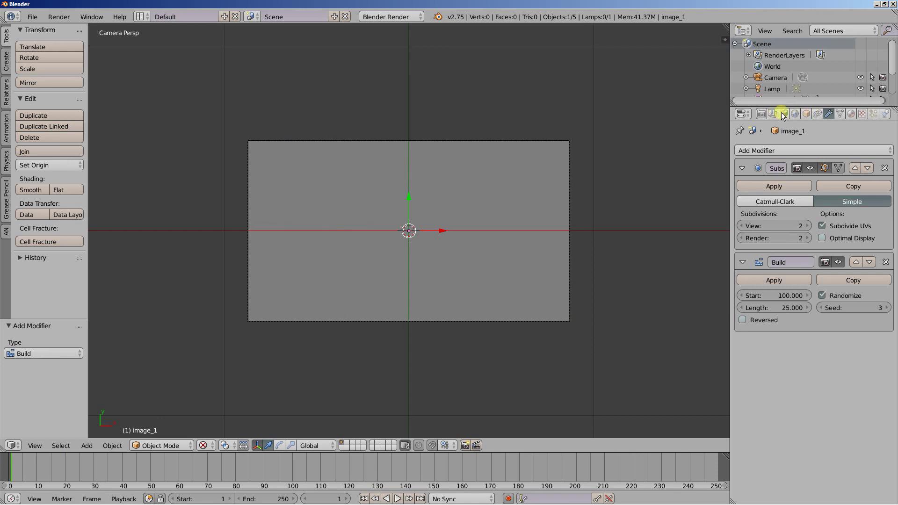
left_click(793, 114)
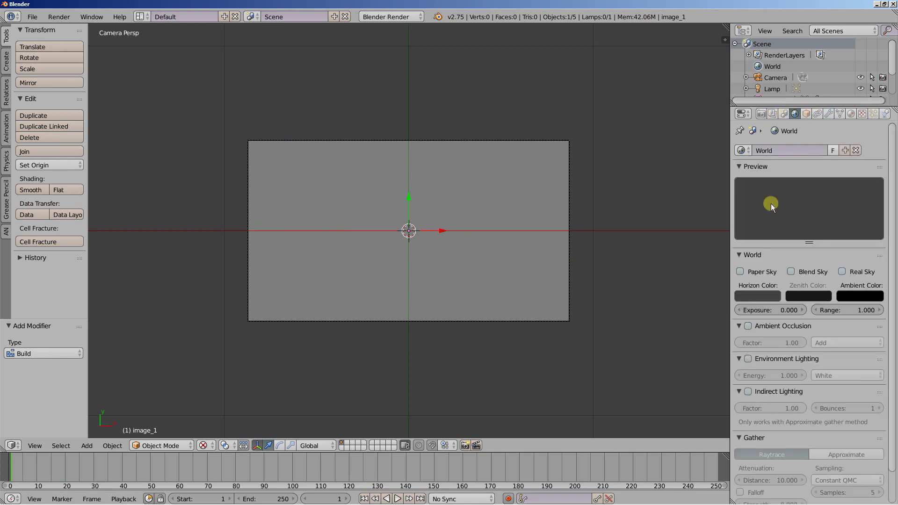
left_click(747, 294)
left_click_drag(829, 217, 831, 229)
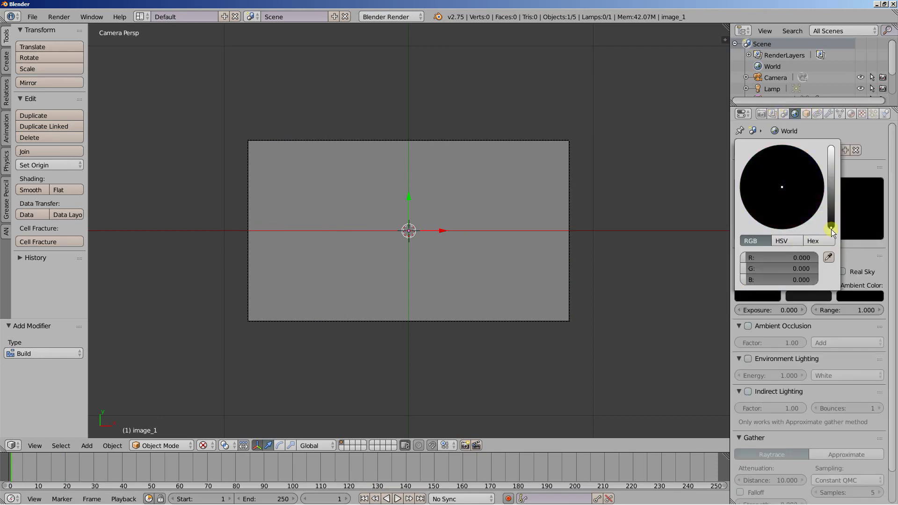
- Set specular intensity 0 on image_2 and image_1, and make image_1 shadeless
left_click(364, 456)
middle_click_drag(402, 346, 423, 303)
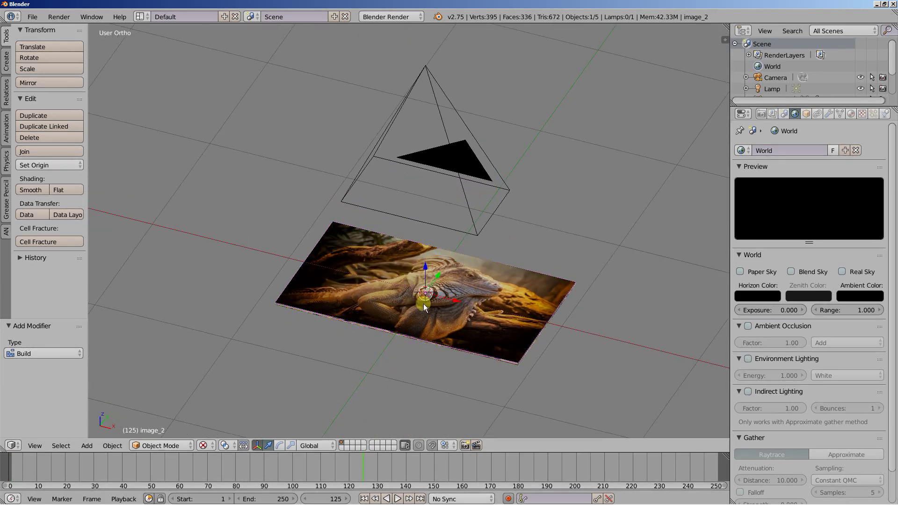
left_click(849, 114)
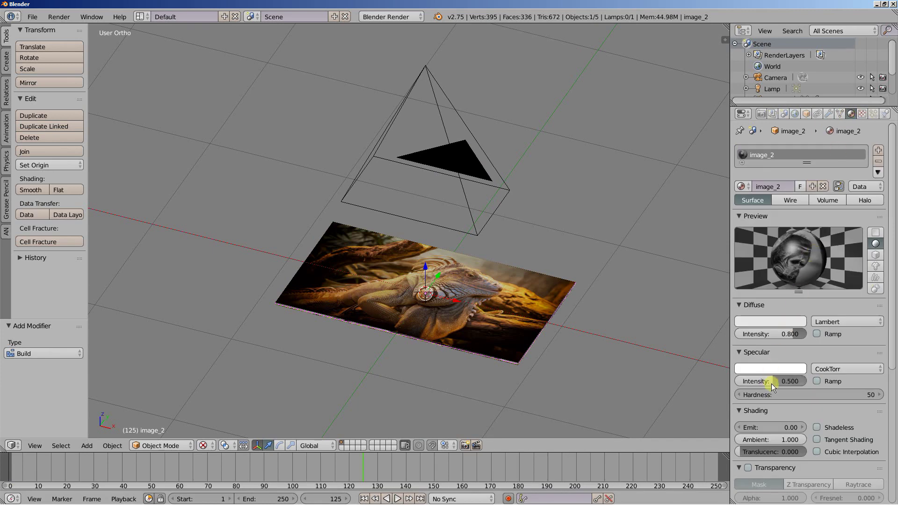
left_click_drag(771, 383, 705, 387)
middle_click_drag(562, 369, 492, 323)
right_click(492, 323)
left_click_drag(769, 377, 706, 379)
left_click(816, 427)
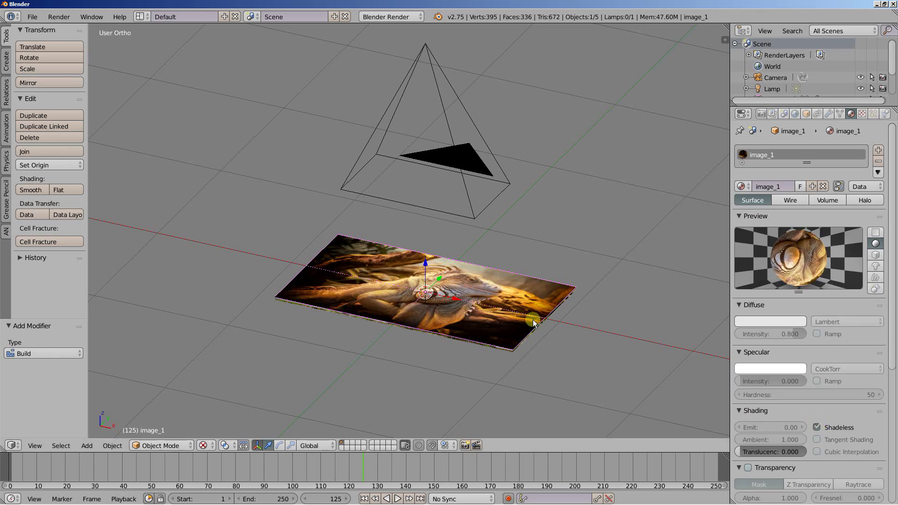
- Make image_2 shadeless, and give image_3 zero specular intensity and shadeless shading
right_click(520, 337)
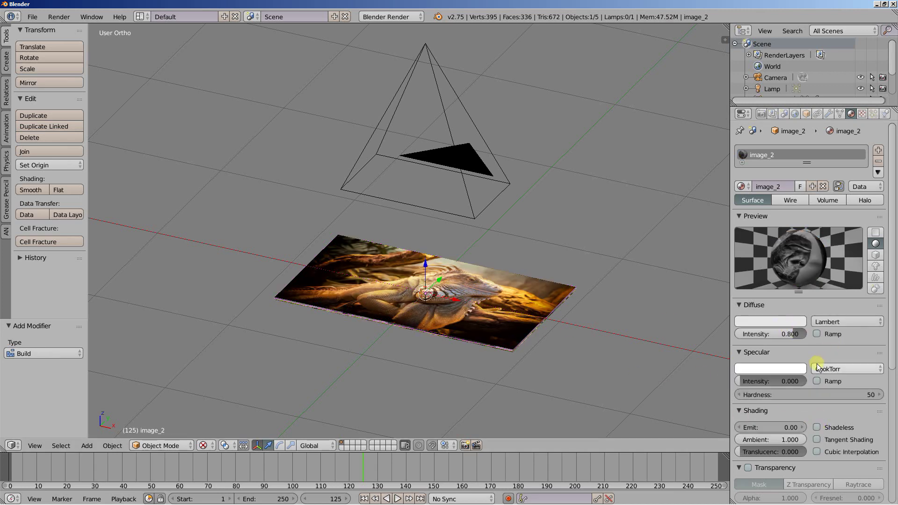
left_click(816, 426)
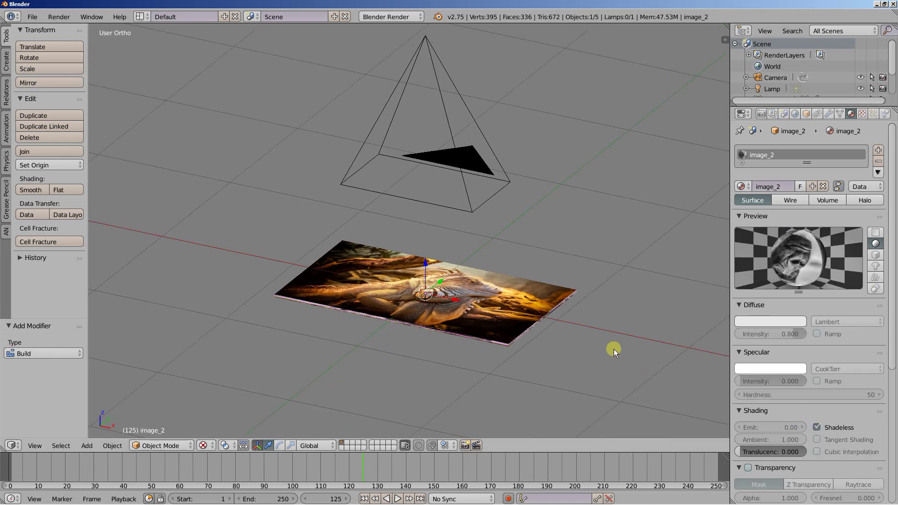
right_click(515, 334)
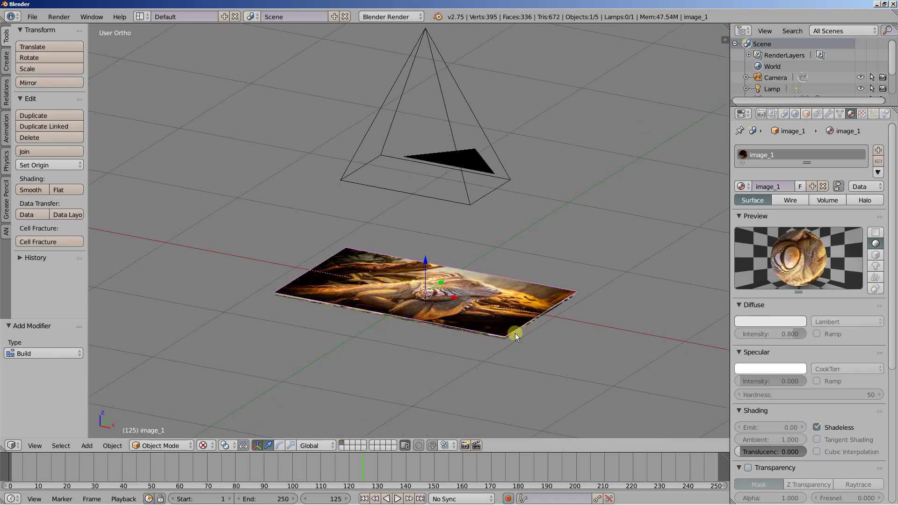
right_click(514, 334)
left_click_drag(772, 379, 734, 380)
left_click(816, 427)
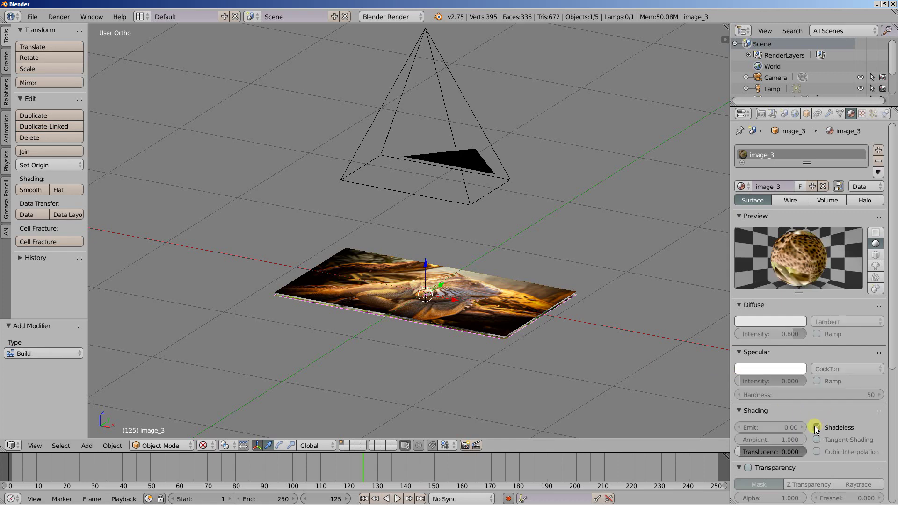
- In camera view, set the Render tab's End Frame to 150
key("KP_0")
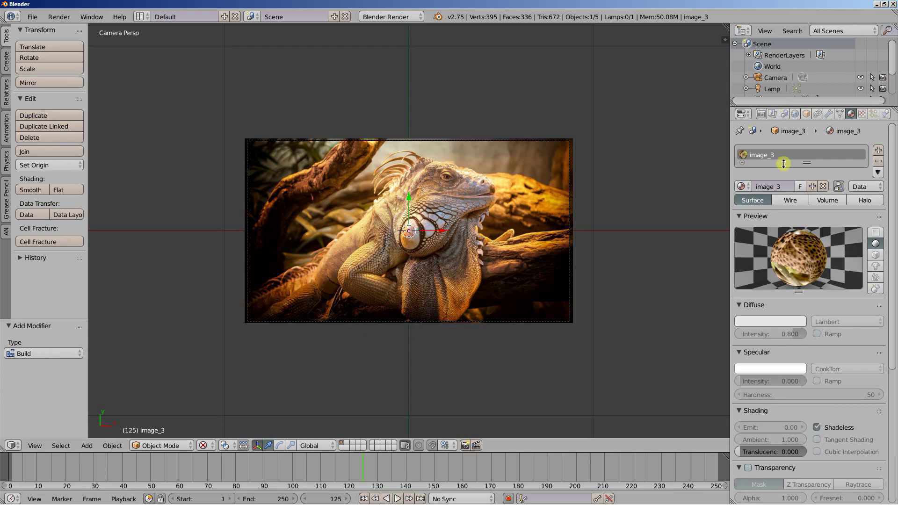
left_click(761, 114)
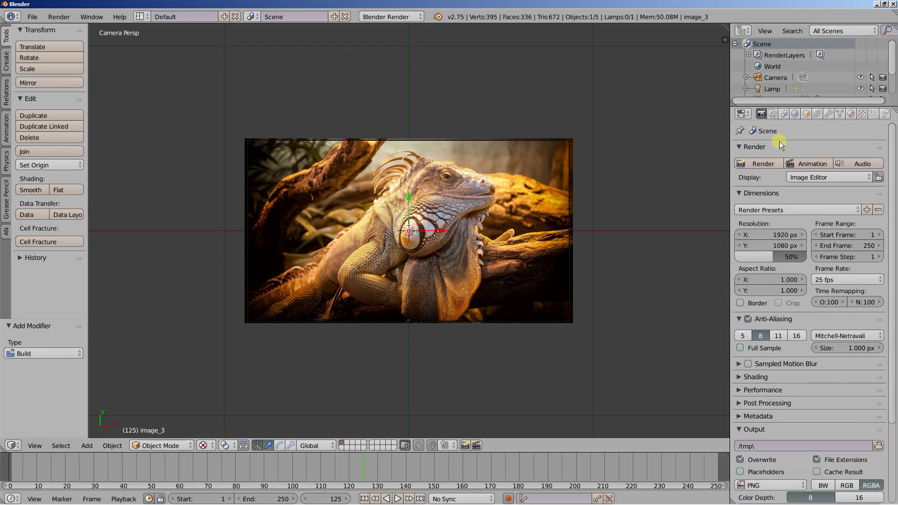
left_click(857, 244)
type("150")
key("Return")
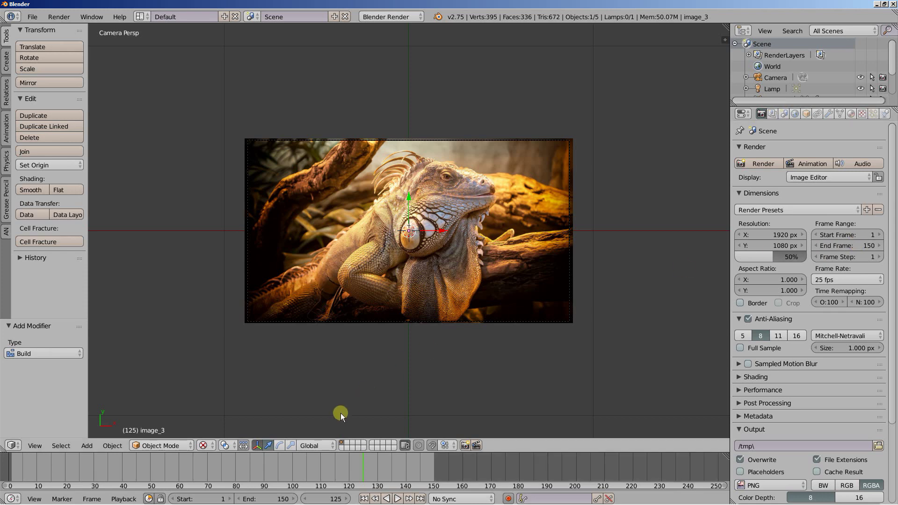
- Rewind the timeline to frame 1 and start playback
left_click(363, 499)
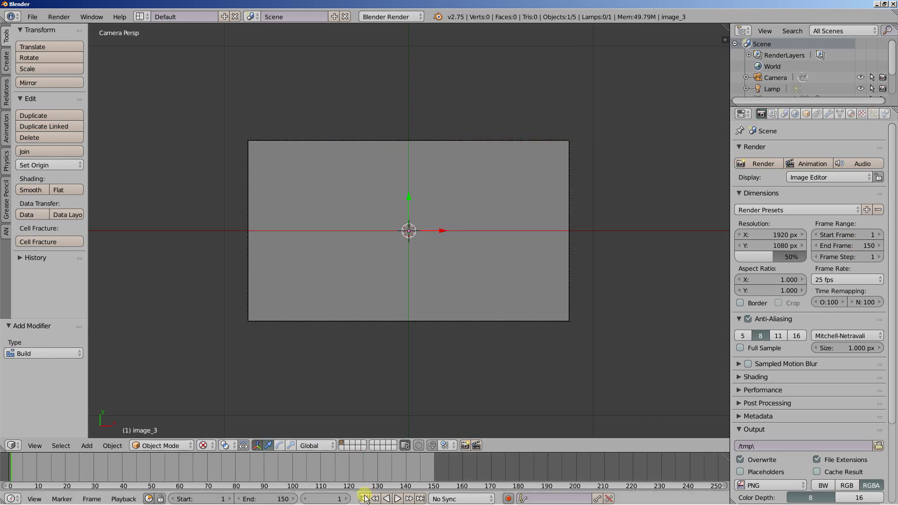
left_click(398, 499)
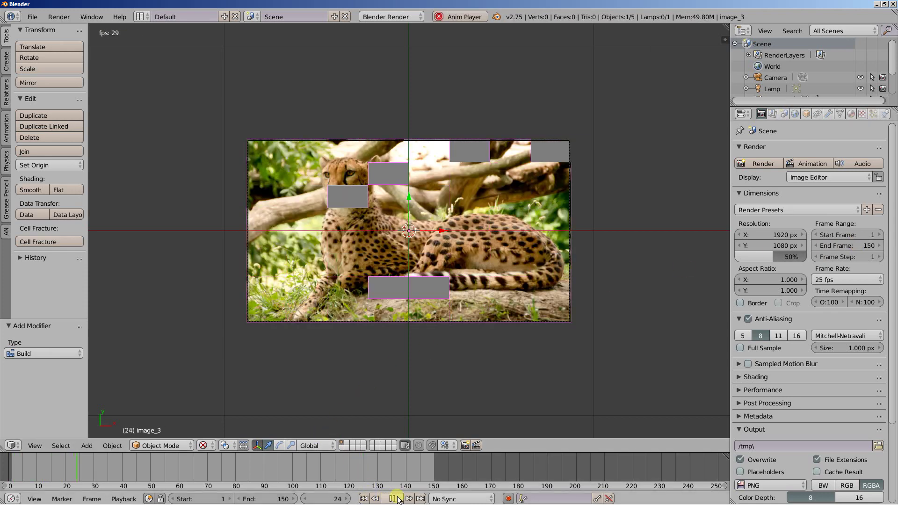